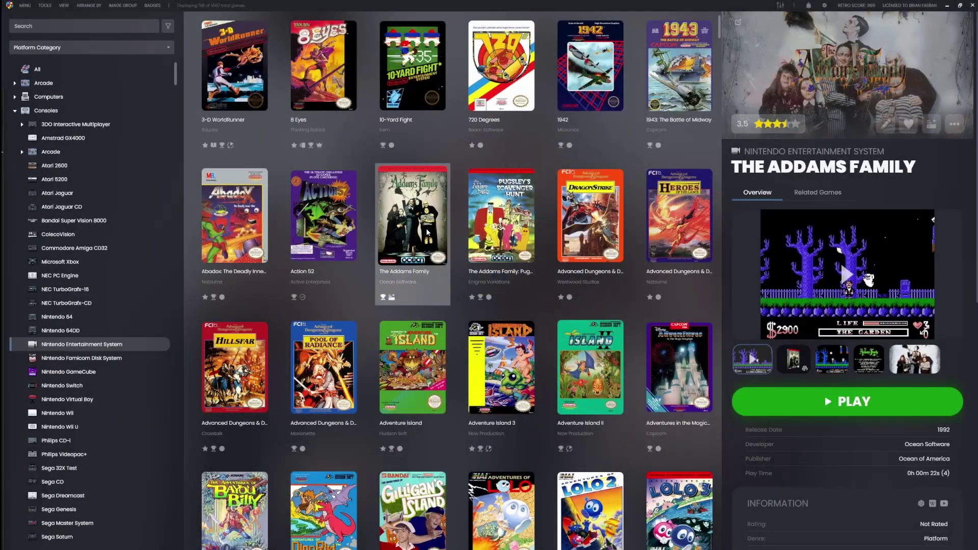
Review The Addams Family's Progress options and save it unchanged as Not Started / Want to Play
scroll(427, 232, "down", 2)
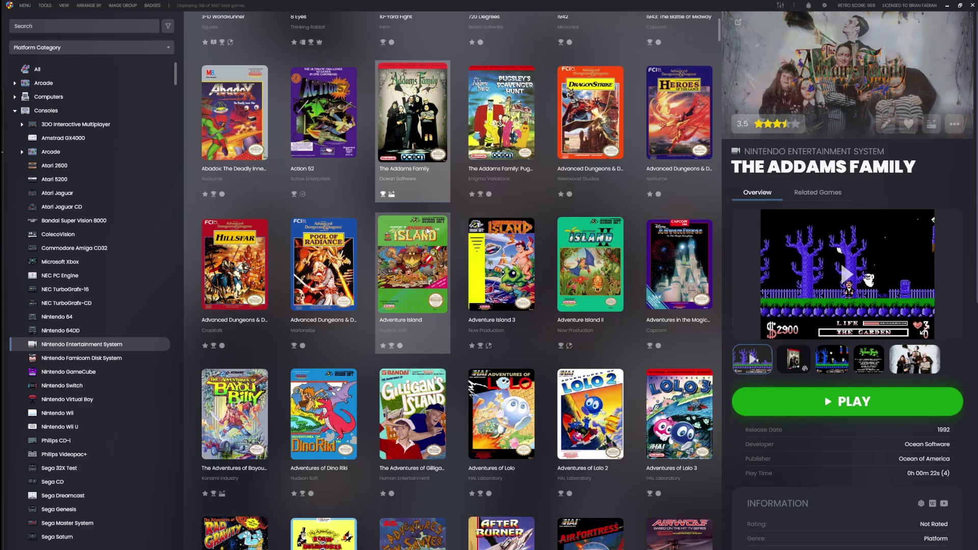
scroll(427, 231, "up", 2)
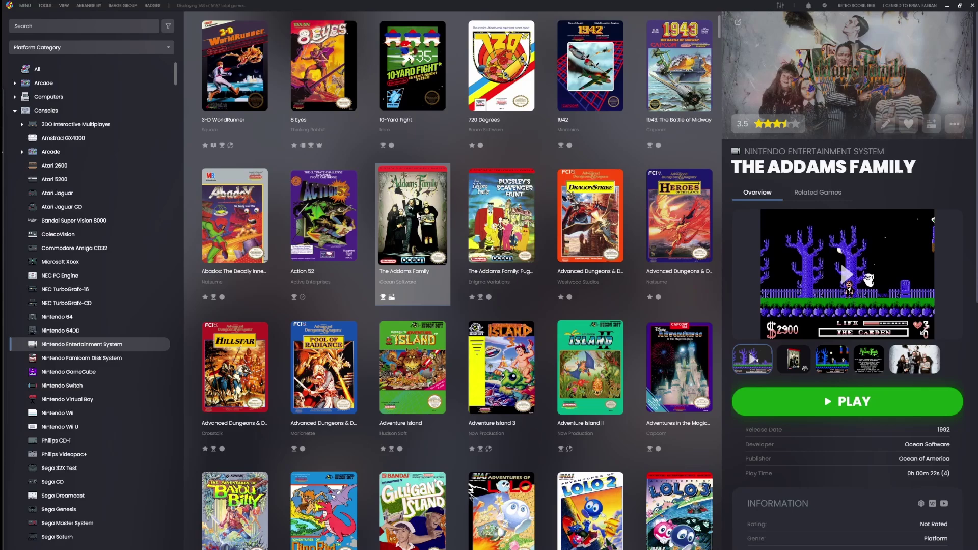
scroll(418, 216, "down", 3)
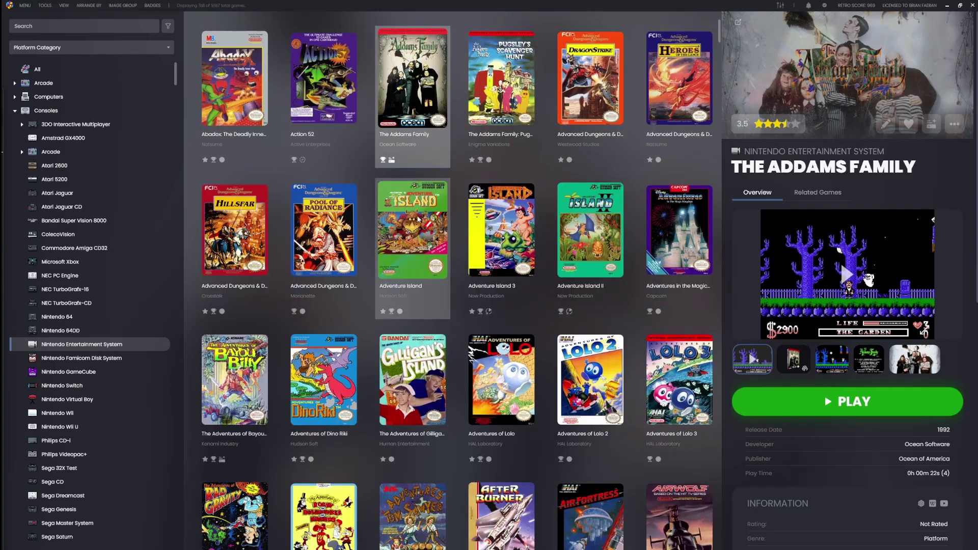
scroll(418, 216, "down", 5)
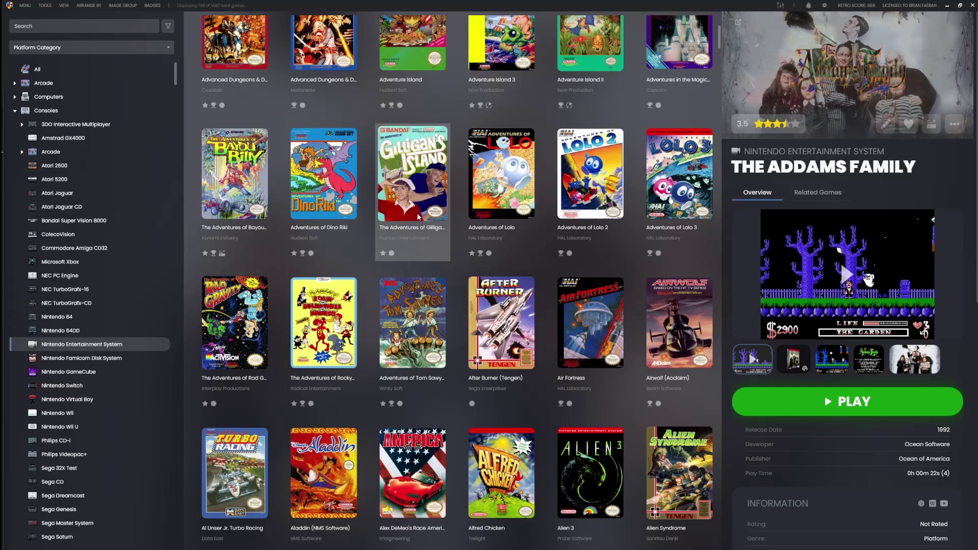
scroll(417, 216, "down", 3)
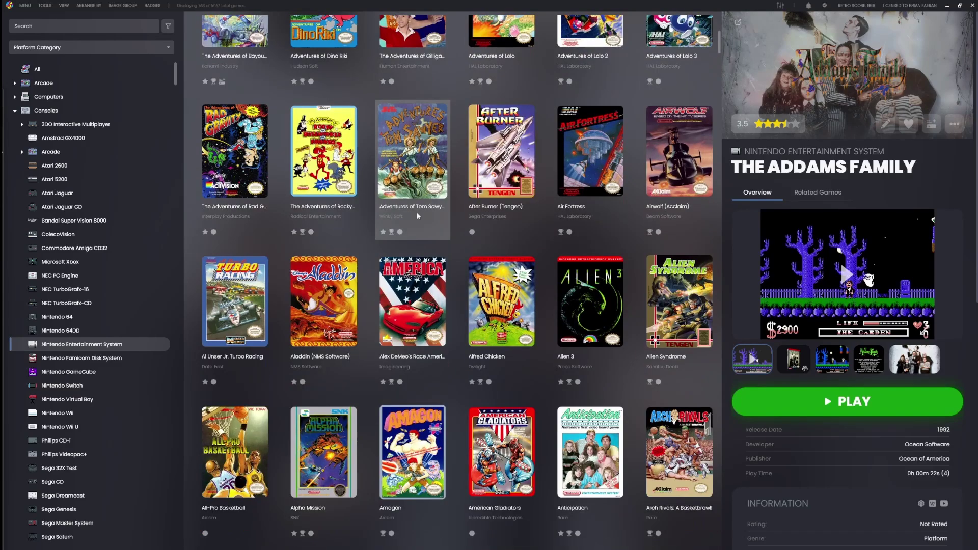
scroll(417, 216, "down", 2)
scroll(416, 214, "up", 5)
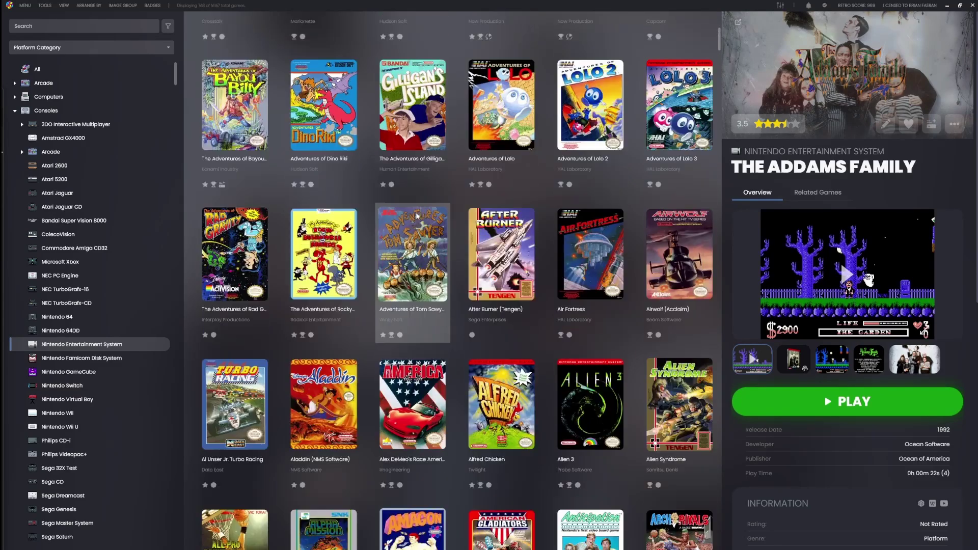
scroll(414, 217, "up", 7)
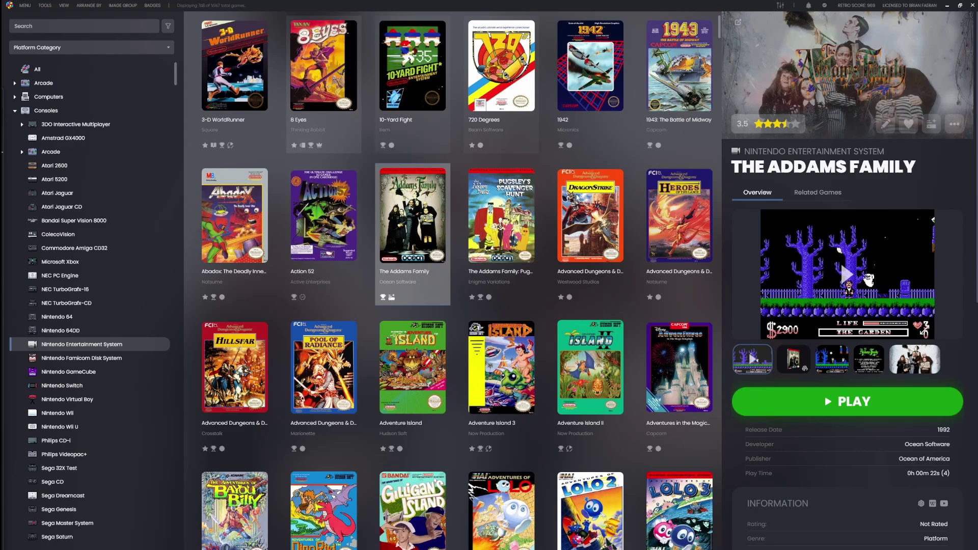
scroll(411, 208, "down", 4)
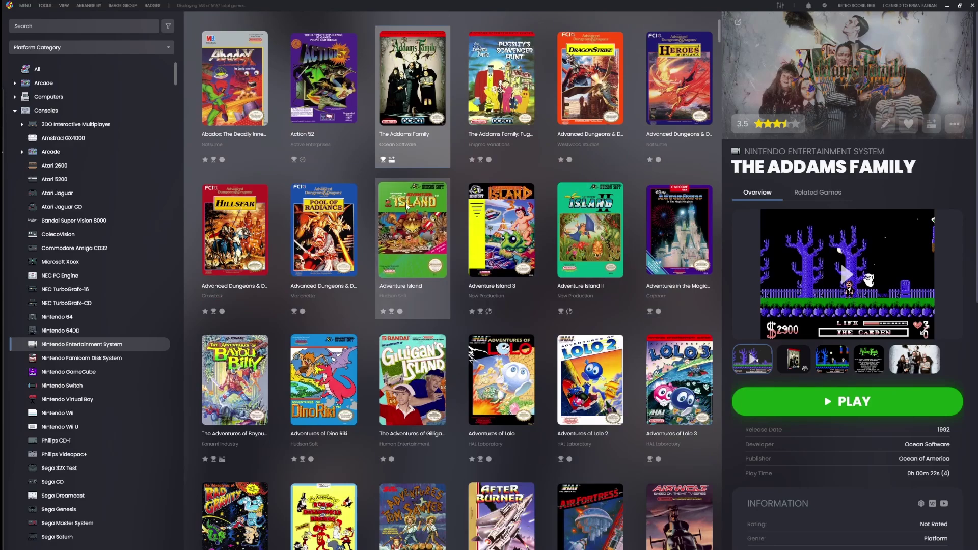
scroll(423, 192, "down", 4)
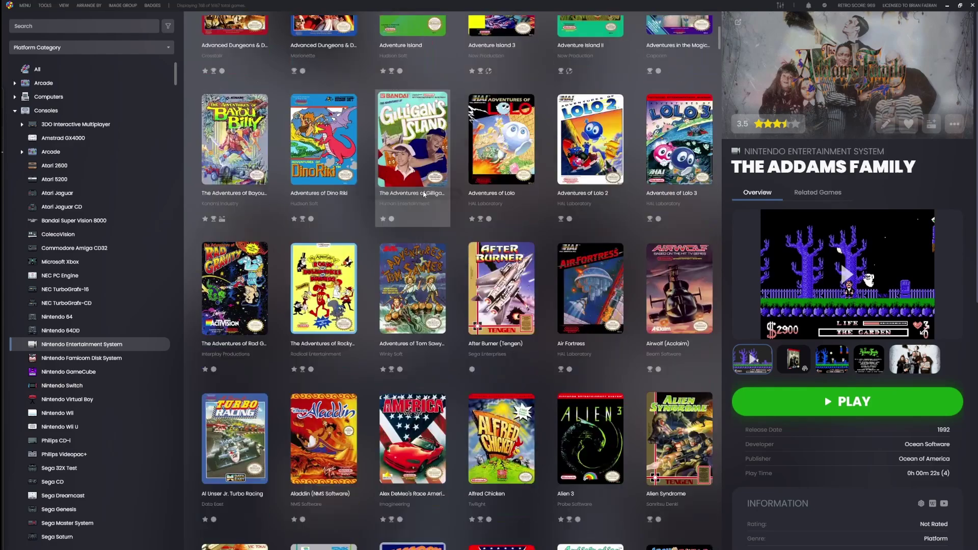
scroll(423, 214, "up", 5)
scroll(422, 220, "up", 3)
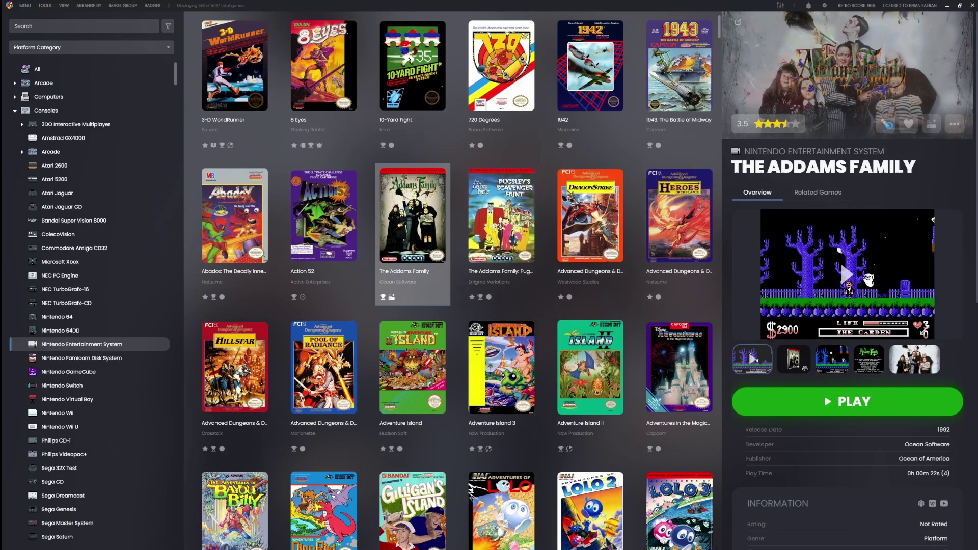
left_click(889, 125)
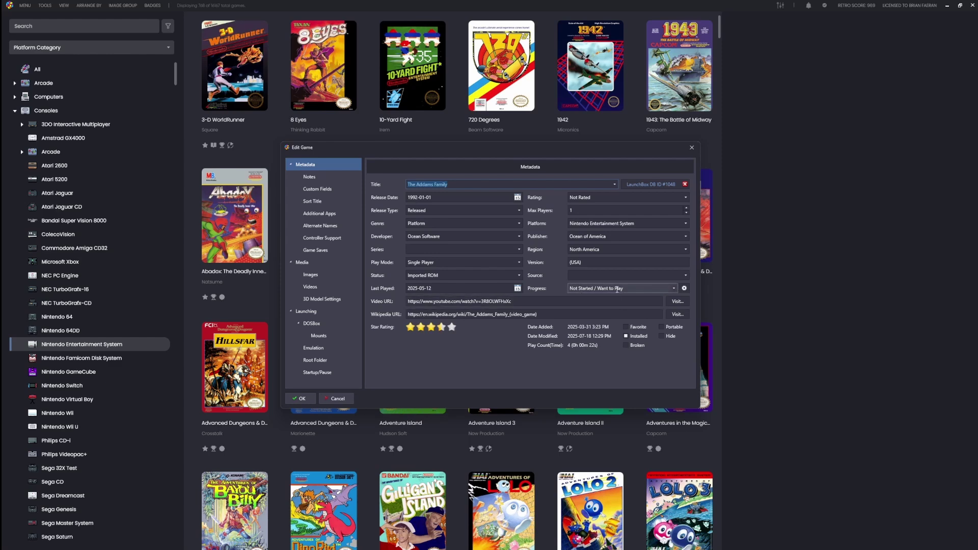
left_click(674, 289)
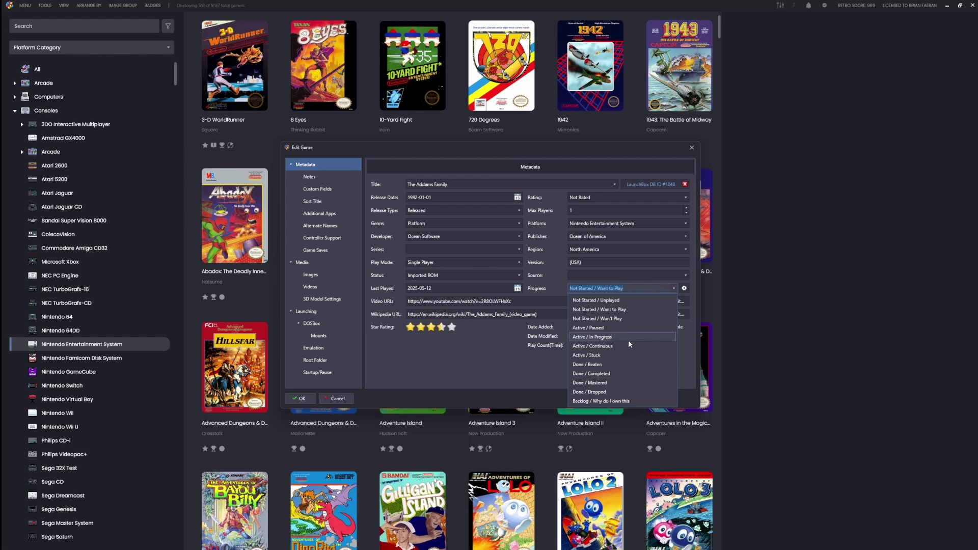
left_click(607, 310)
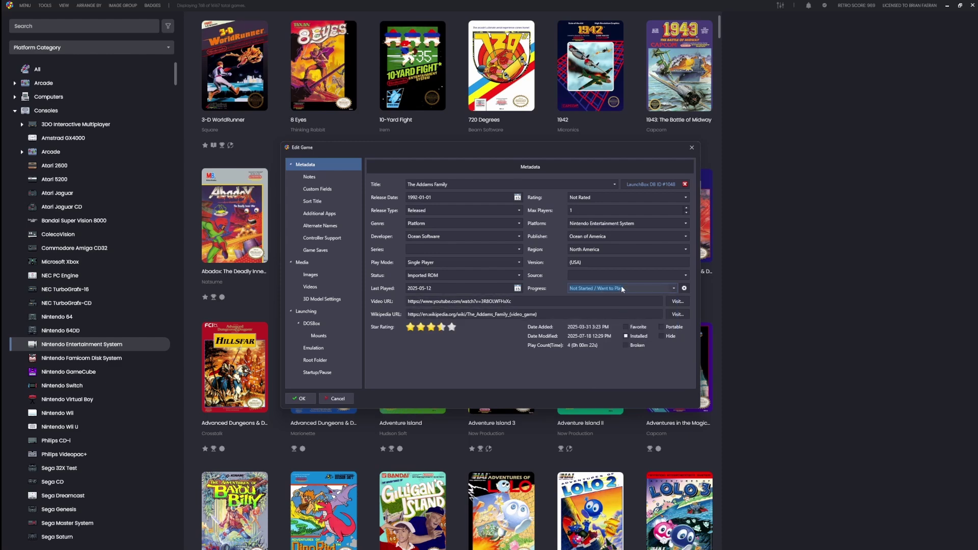
left_click(301, 399)
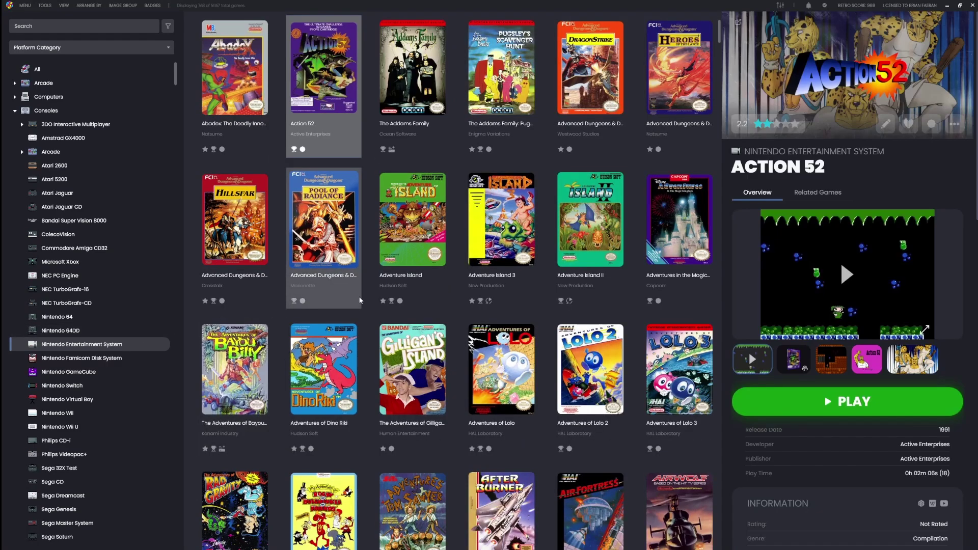
Edit Action 52 and type 'Backlog / Why do I own this' as its progress value
left_click(885, 127)
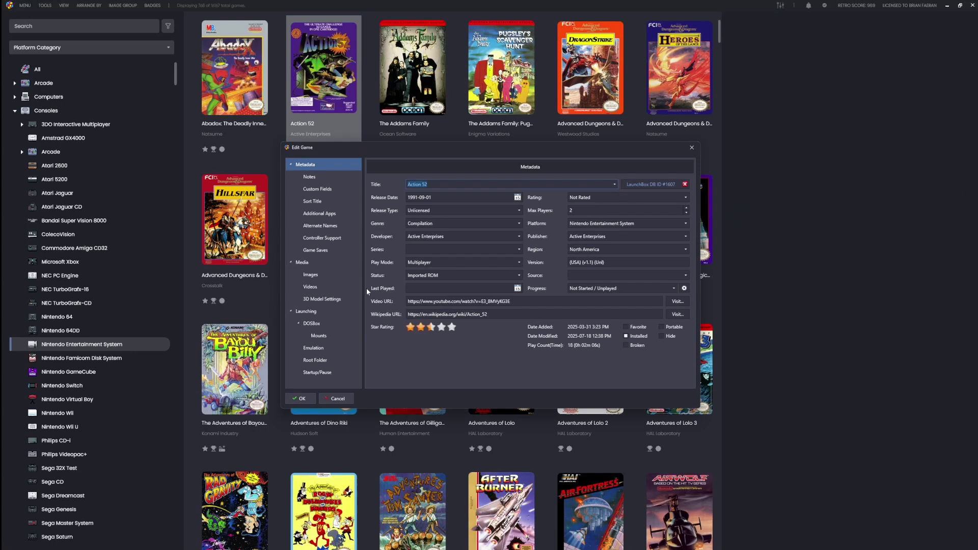
left_click(606, 289)
type("Ba")
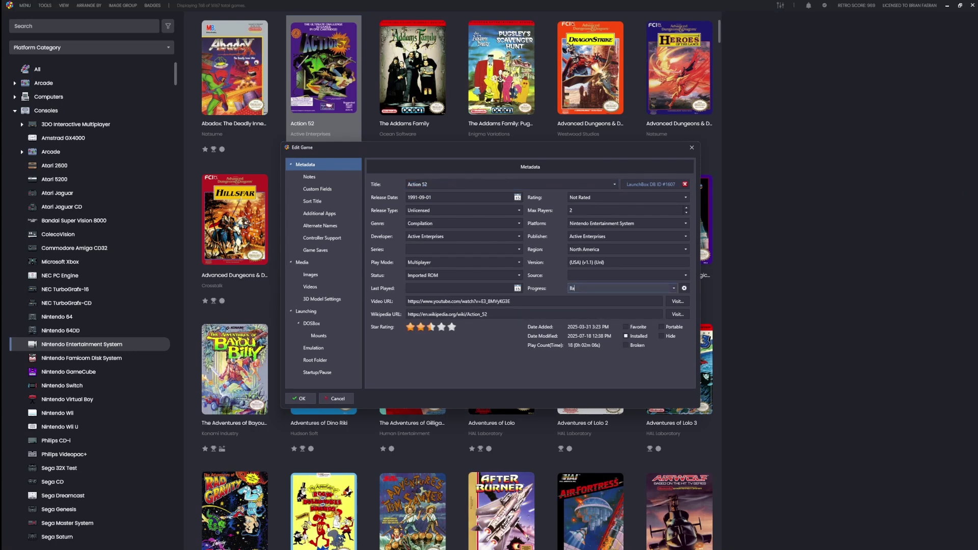
type("cklog / Why do I own this")
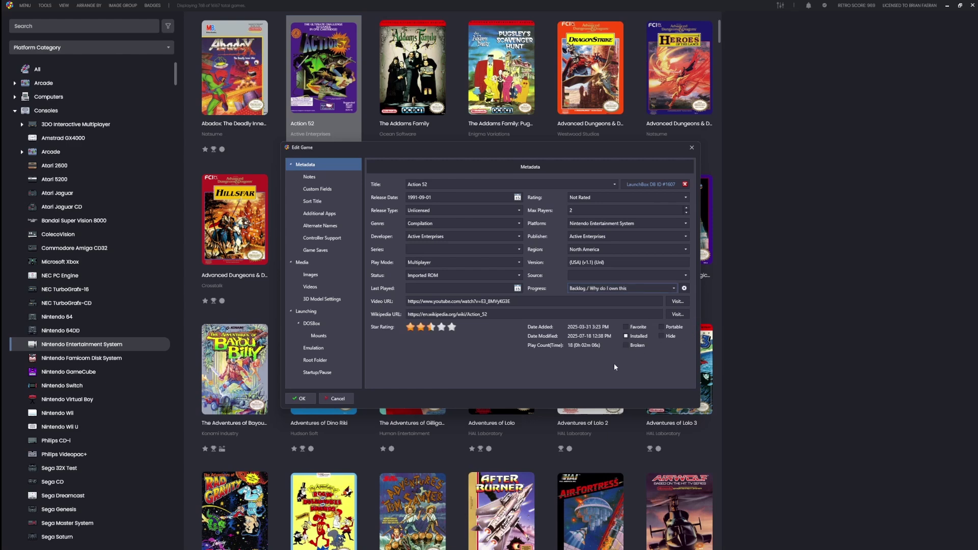
Reorder the progress categories so Paused is first under Active, and apply
left_click(685, 288)
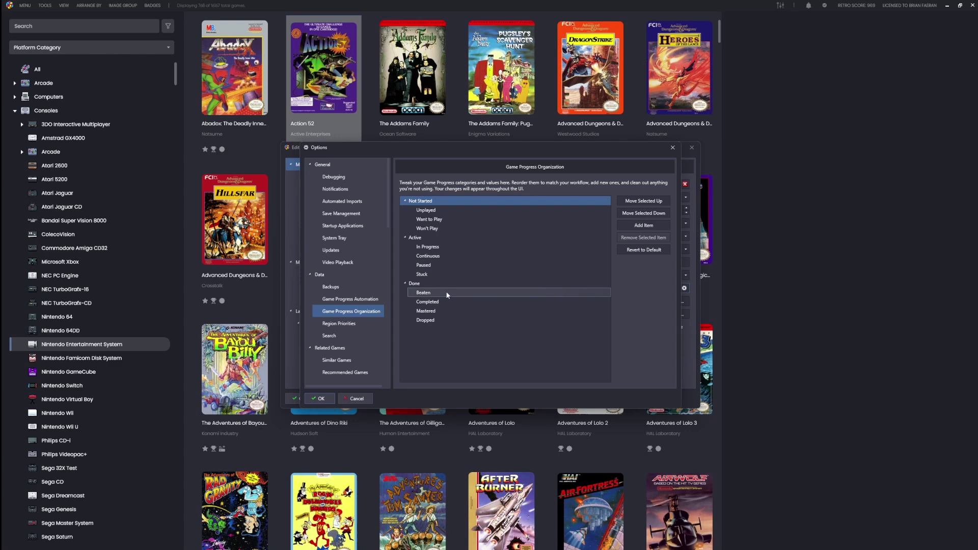
left_click(426, 267)
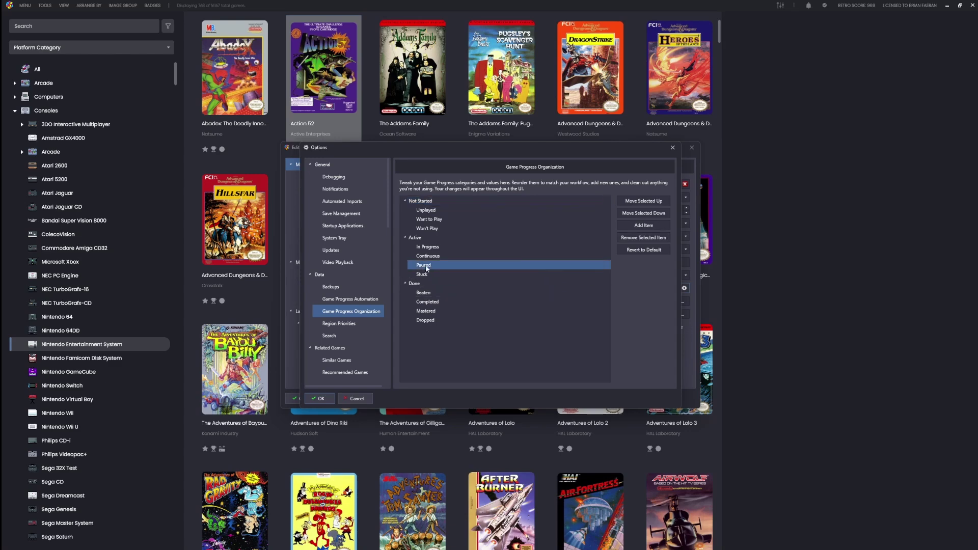
left_click(644, 203)
left_click(645, 202)
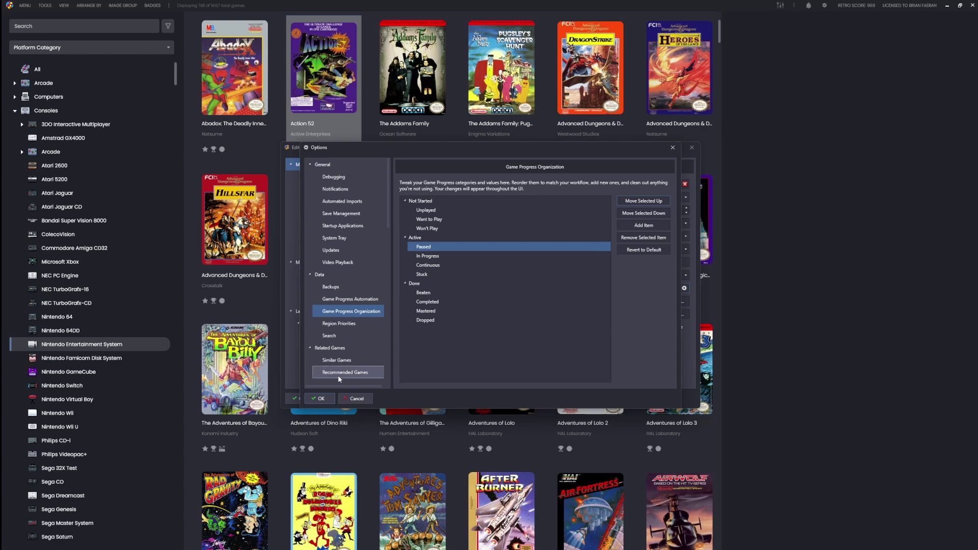
left_click(320, 399)
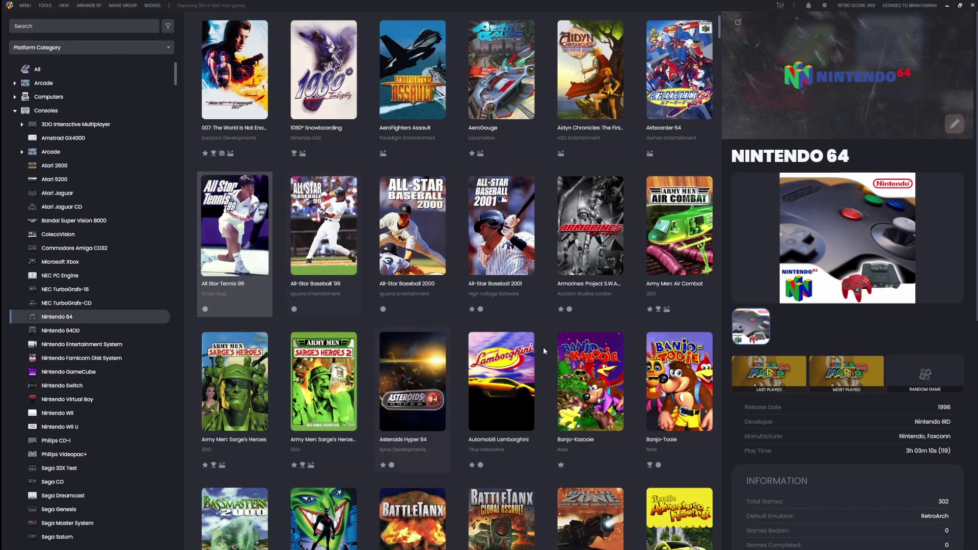
Select Banjo-Kazooie and set its progress to Done / Mastered
left_click(595, 377)
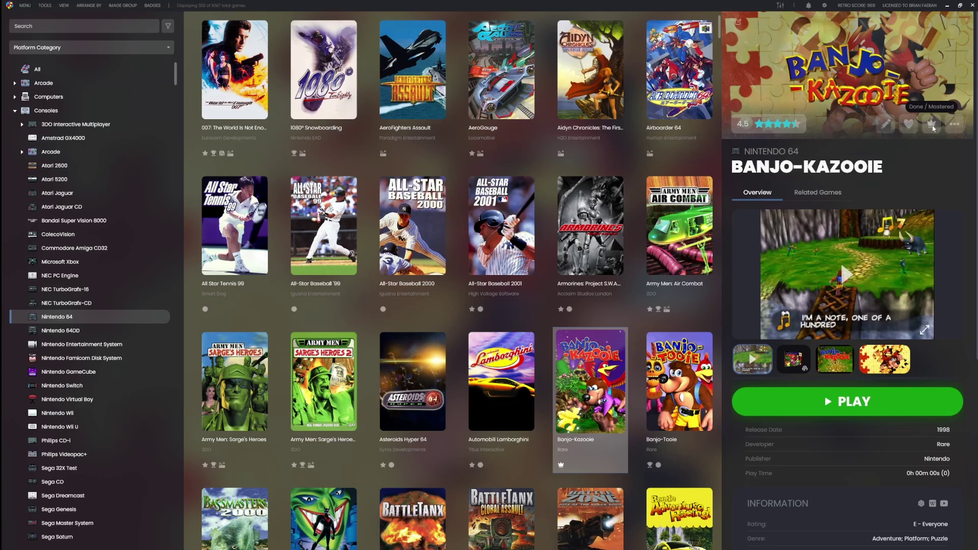
left_click(934, 128)
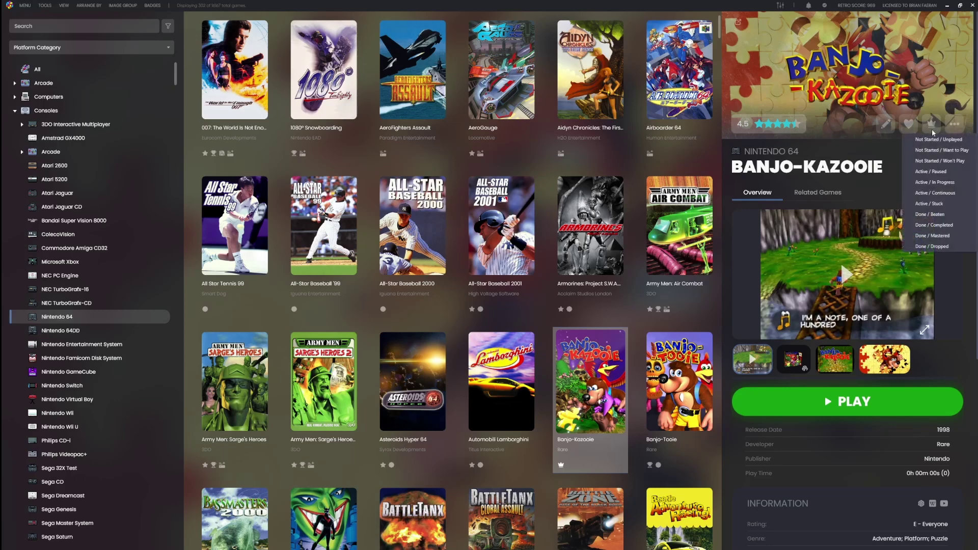
left_click(938, 236)
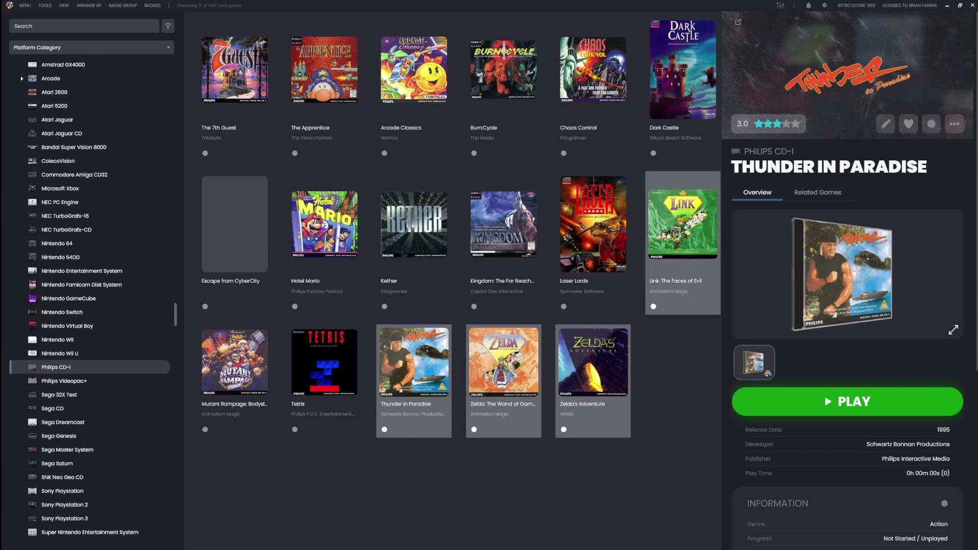
Select the three CD-i Zelda games and start the Bulk Edit Wizard for them
left_click(408, 371, "ctrl")
right_click(497, 364)
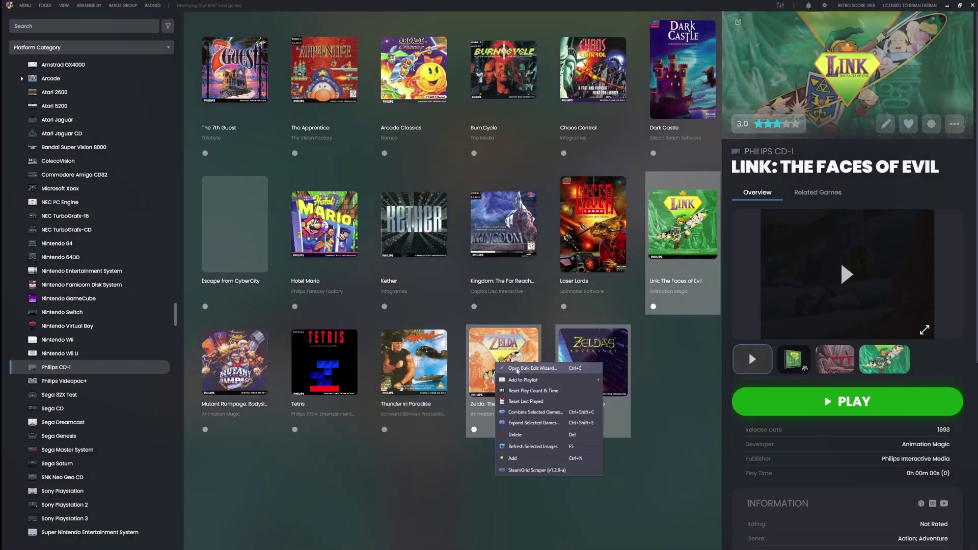
left_click(533, 369)
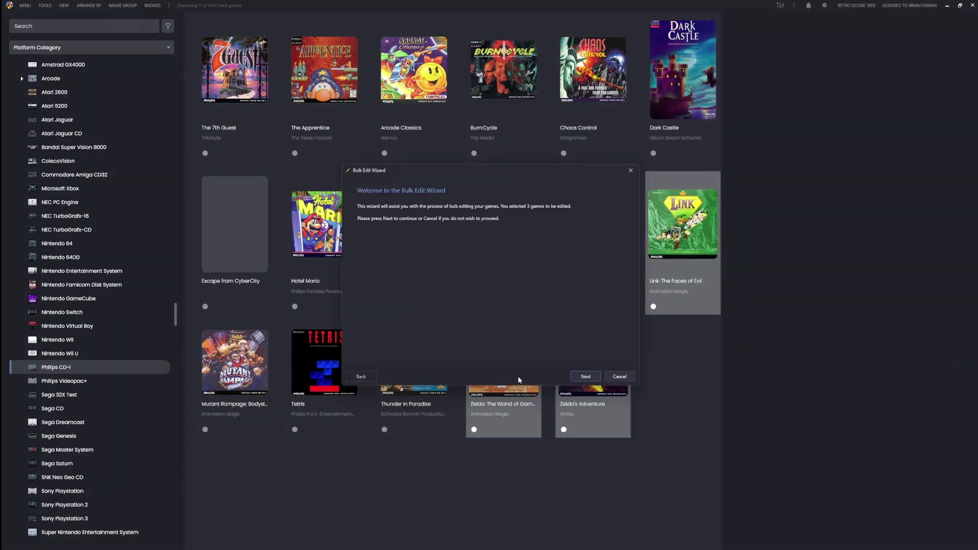
left_click(580, 376)
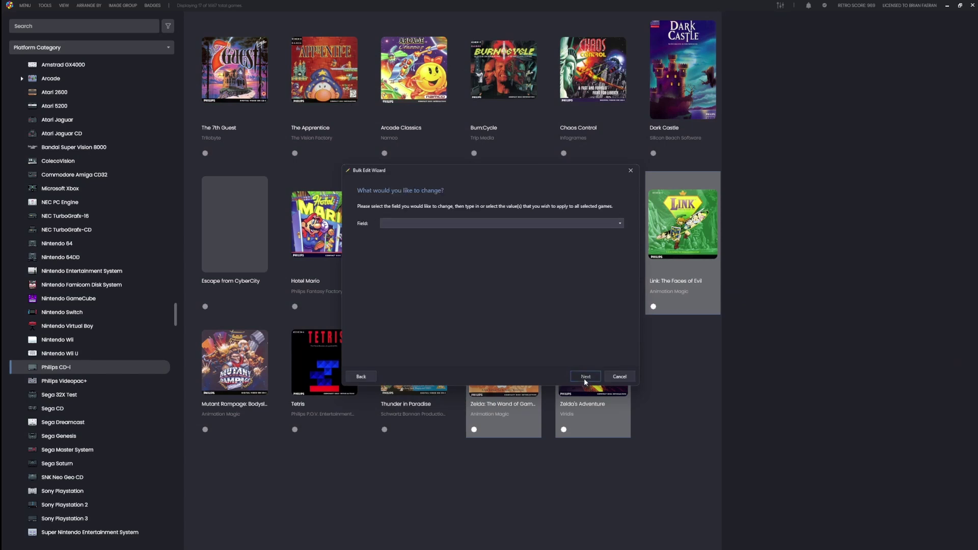
Bulk-set their Progress field to Not Started / Want to Play and apply
left_click(620, 224)
scroll(554, 243, "down", 5)
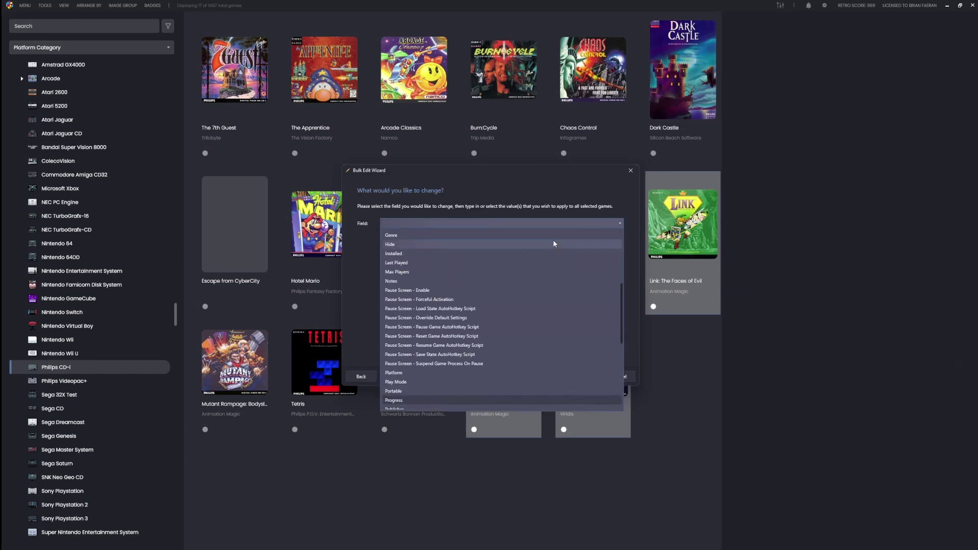
left_click(403, 400)
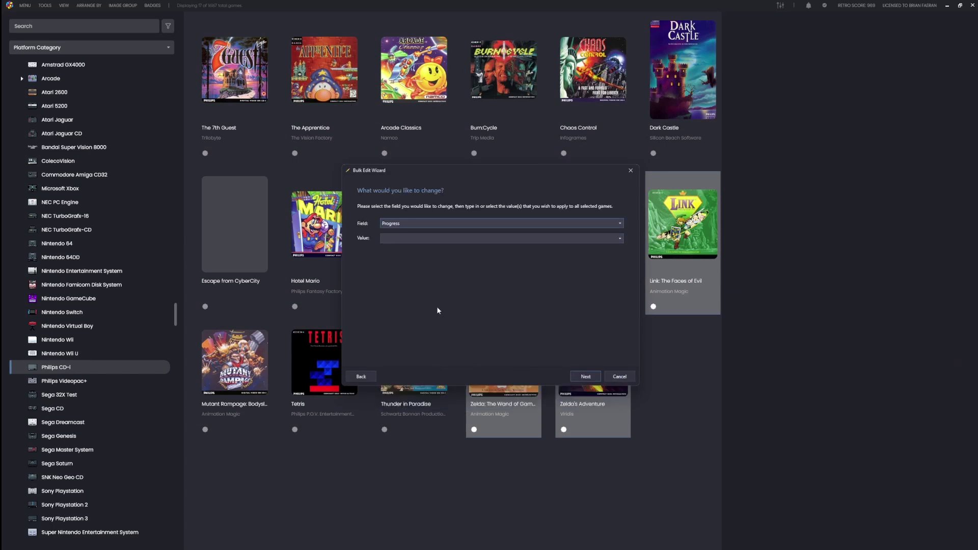
left_click(621, 239)
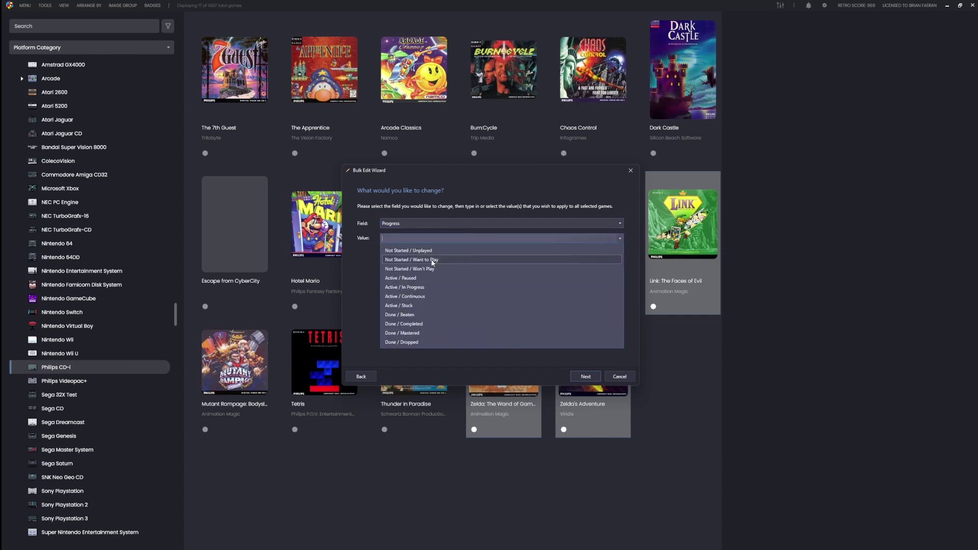
left_click(433, 260)
left_click(585, 376)
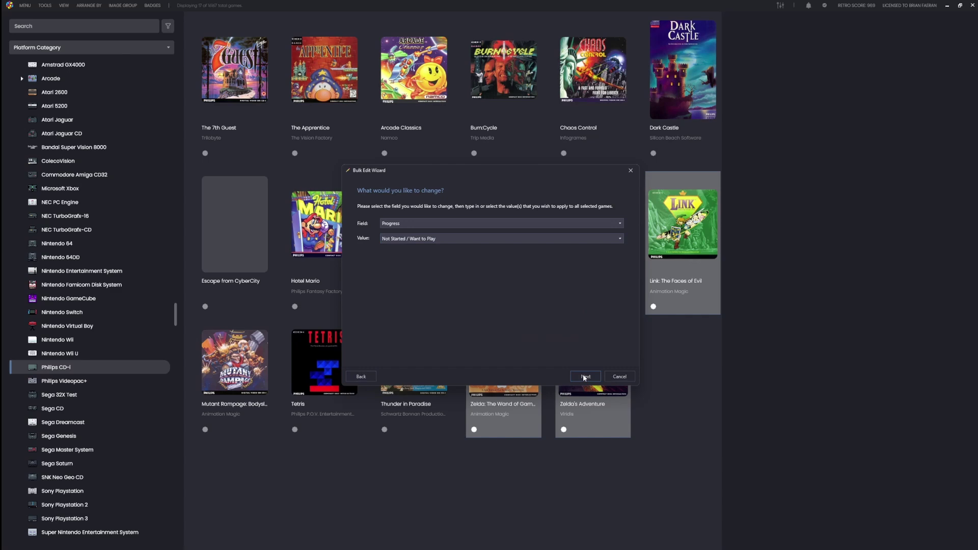
left_click(585, 377)
left_click(422, 257)
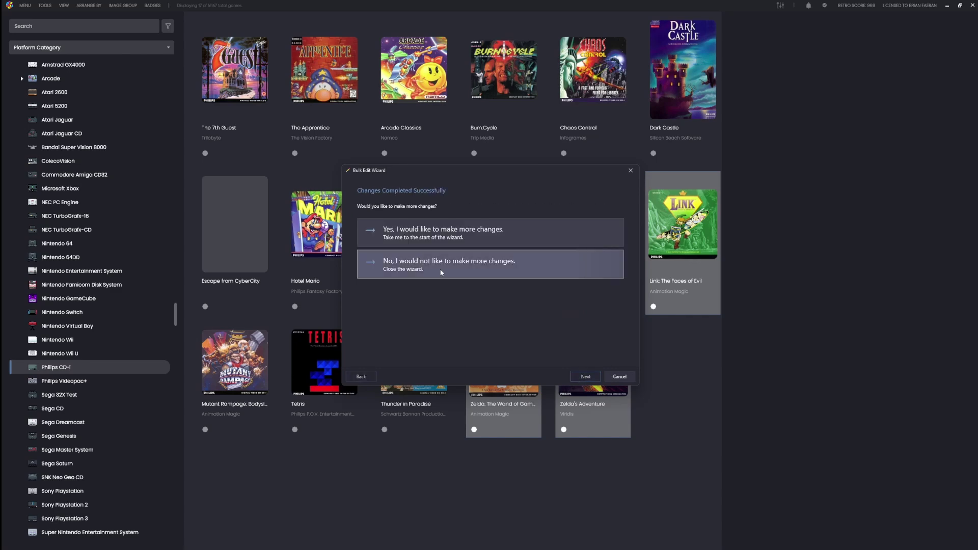
Filter the library to Done progress games (Beaten, Dropped, Mastered)
left_click(585, 376)
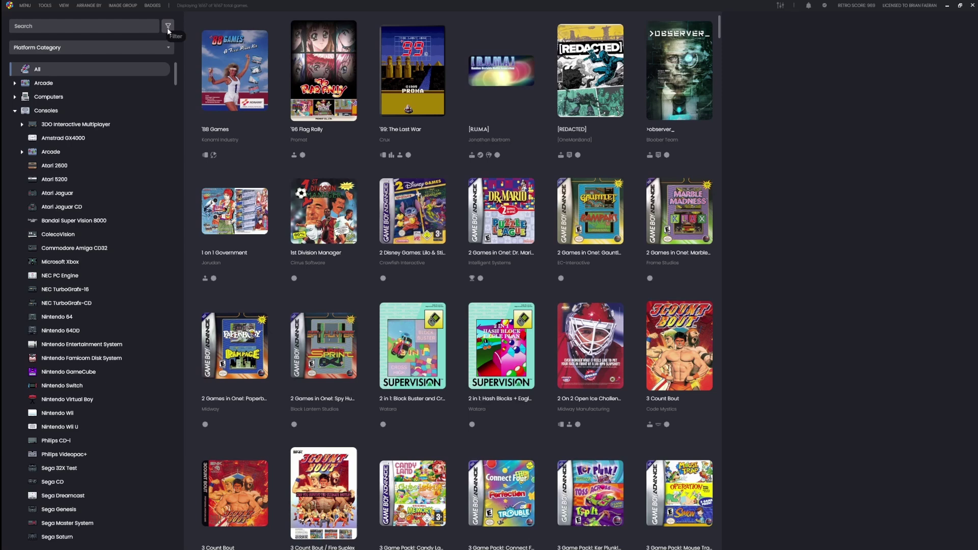
left_click(168, 29)
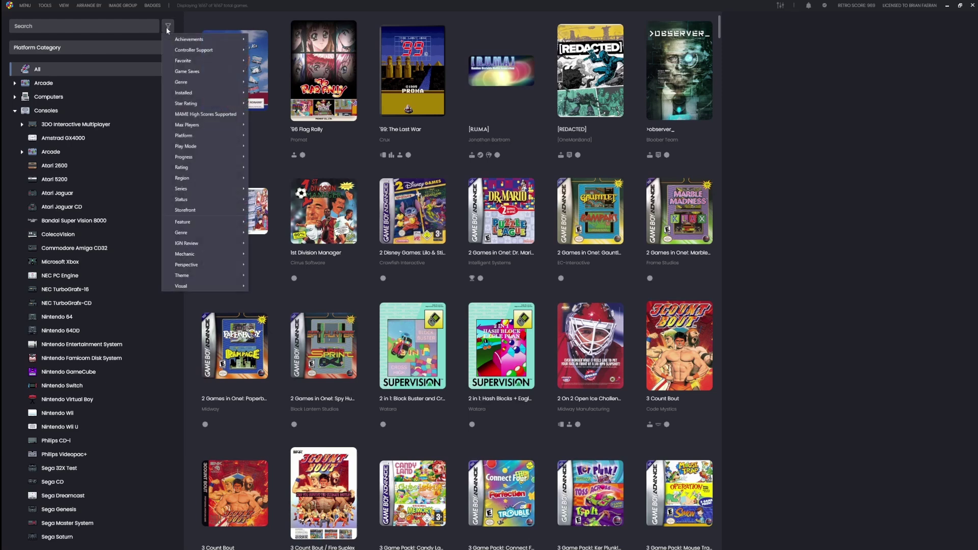
mouse_move(204, 158)
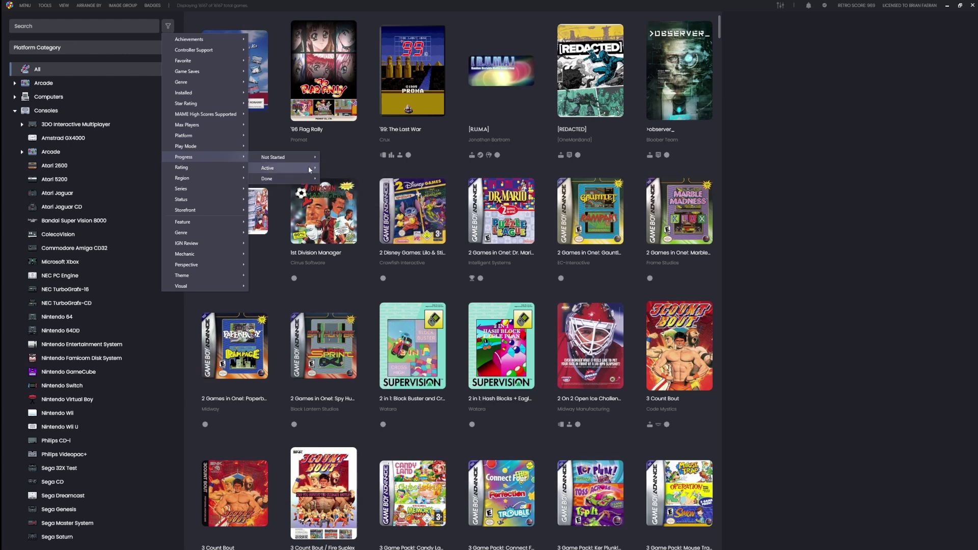
mouse_move(308, 172)
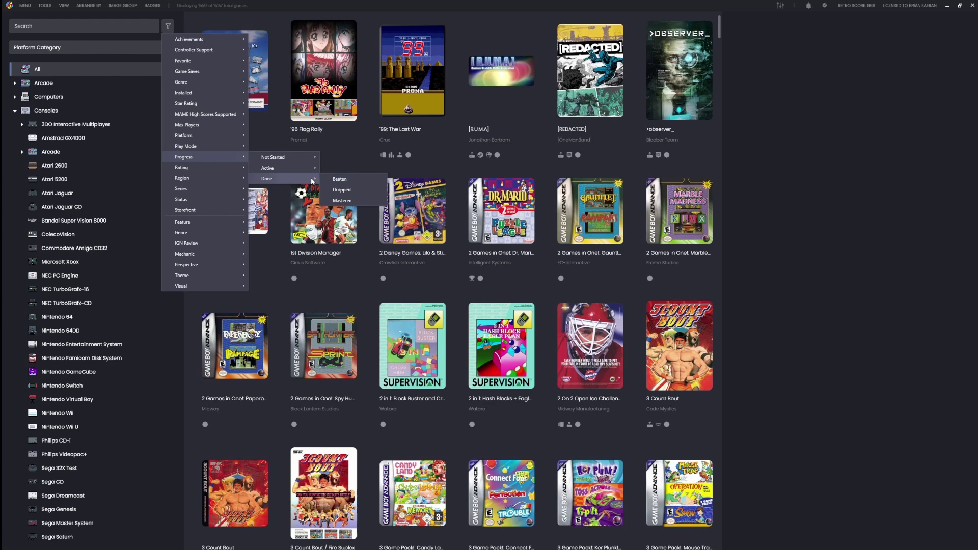
left_click(260, 179)
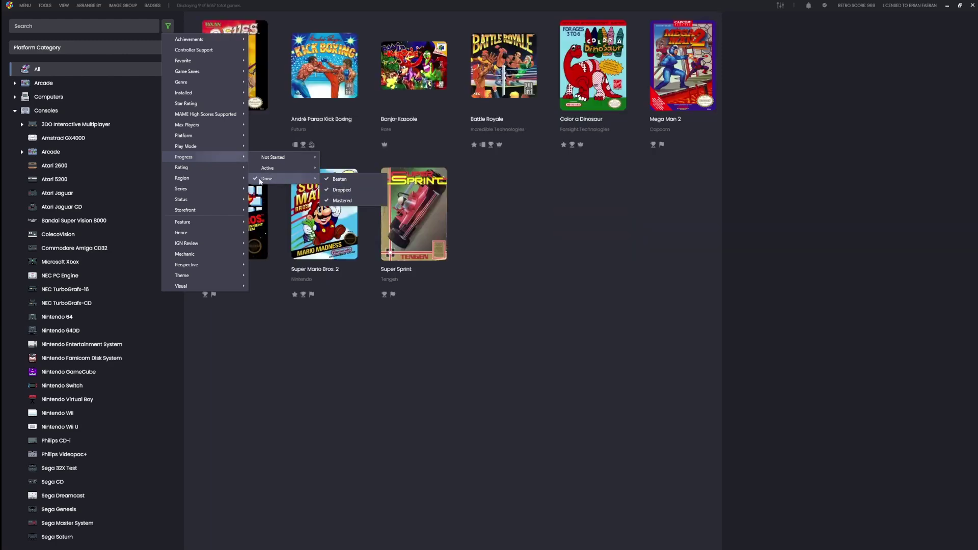
left_click(534, 202)
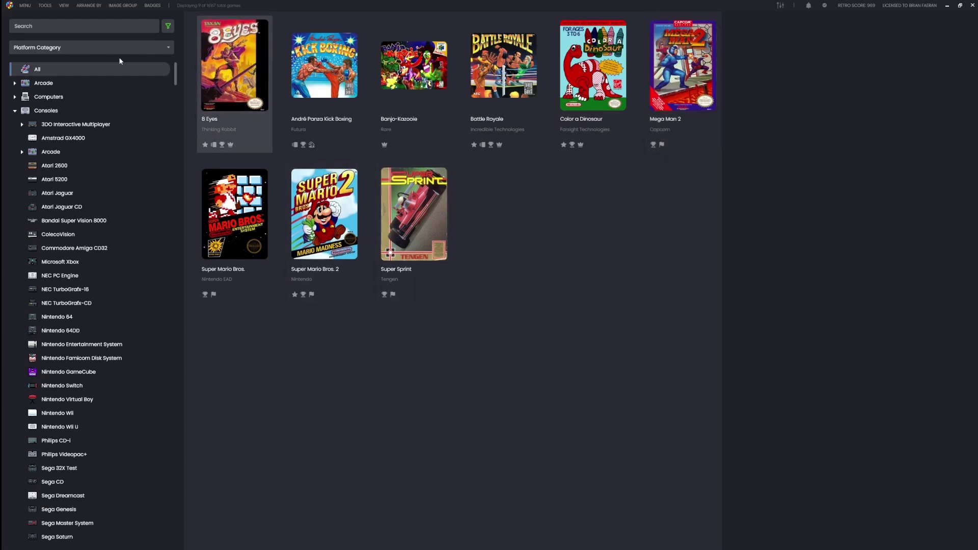
Group the sidebar by Progress and view the Not Started, Active and Done games
left_click(76, 48)
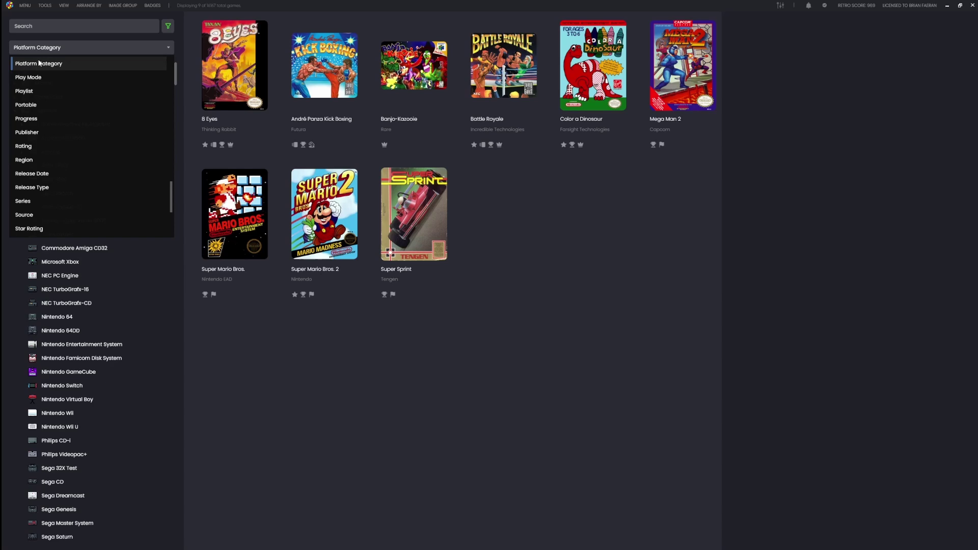
left_click(40, 120)
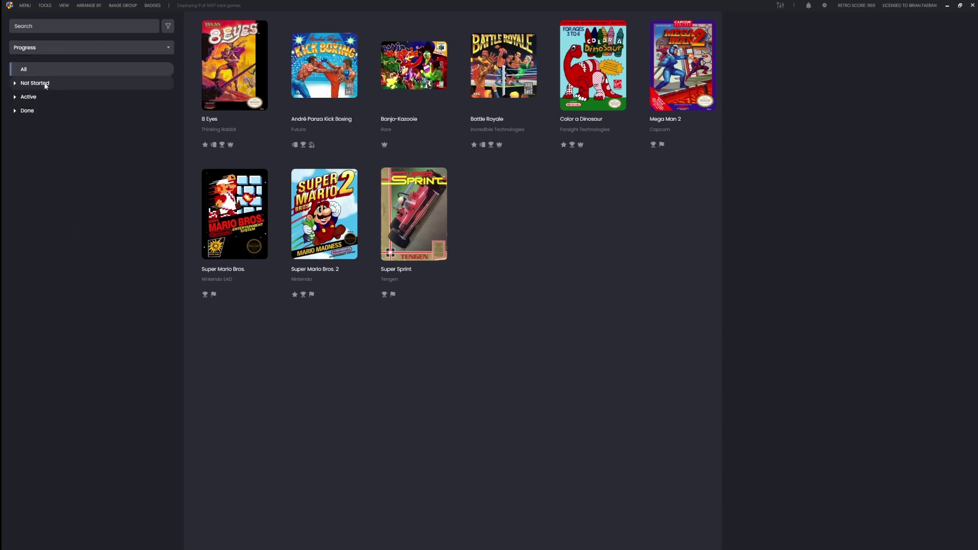
left_click(45, 84)
left_click(28, 138)
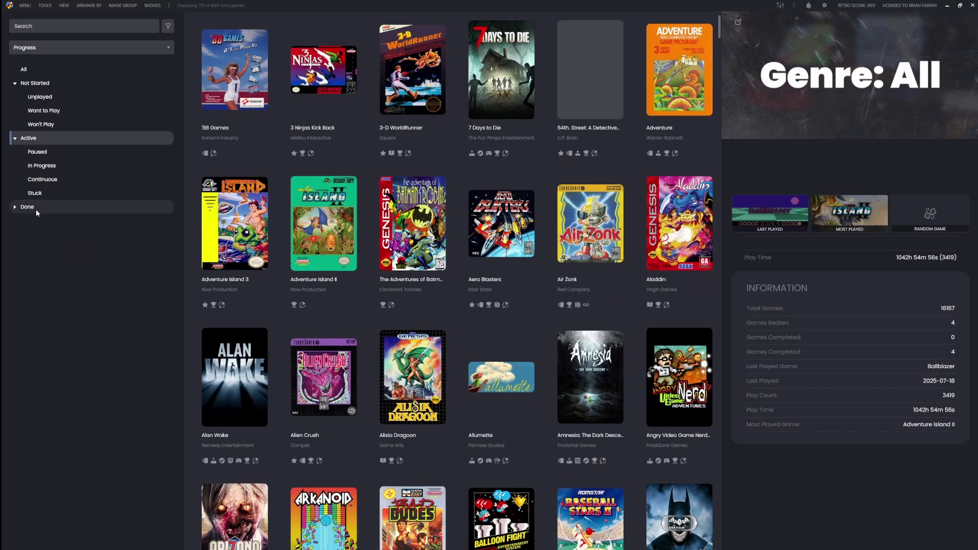
left_click(36, 208)
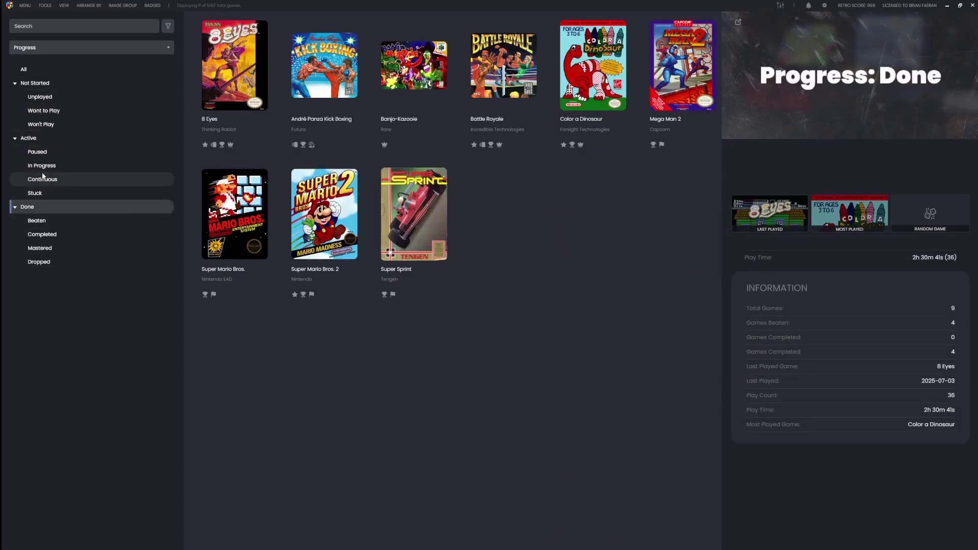
Browse progress sub-states: Continuous, Unplayed, Want to Play, Paused, In Progress and Stuck
left_click(34, 137)
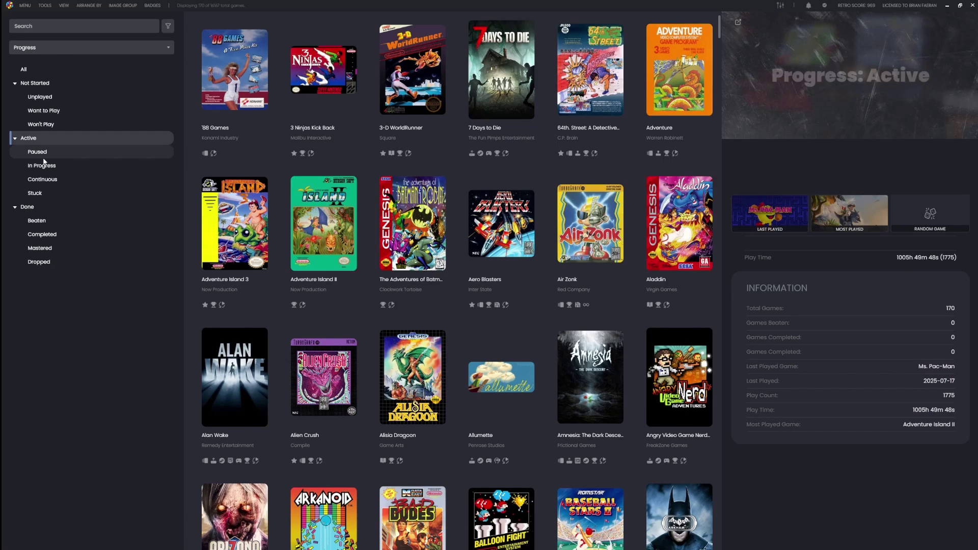
left_click(42, 181)
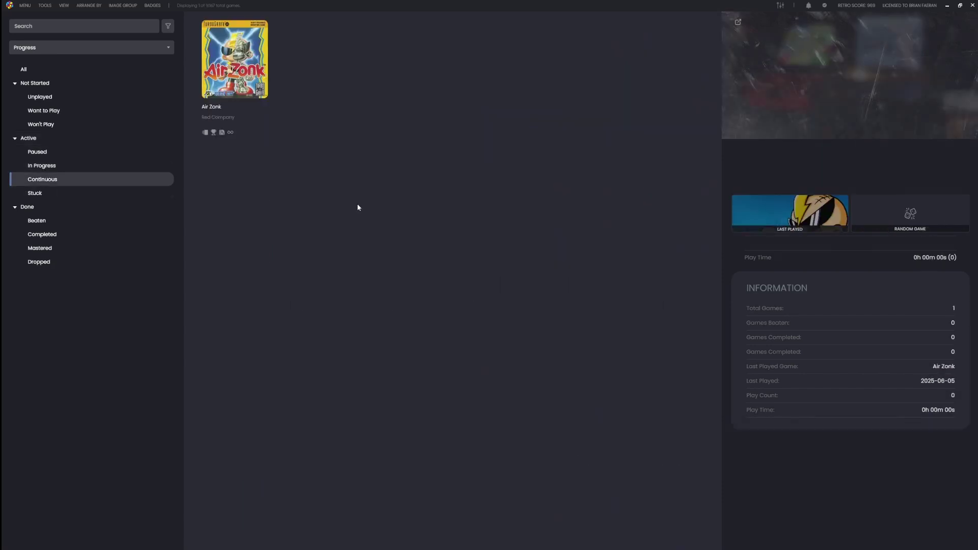
left_click(44, 99)
left_click(43, 112)
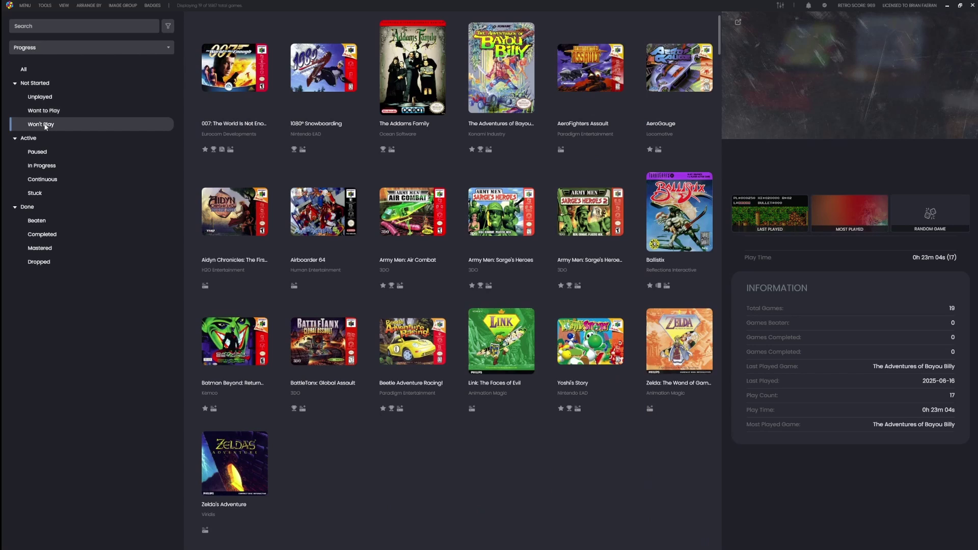
left_click(44, 153)
left_click(42, 169)
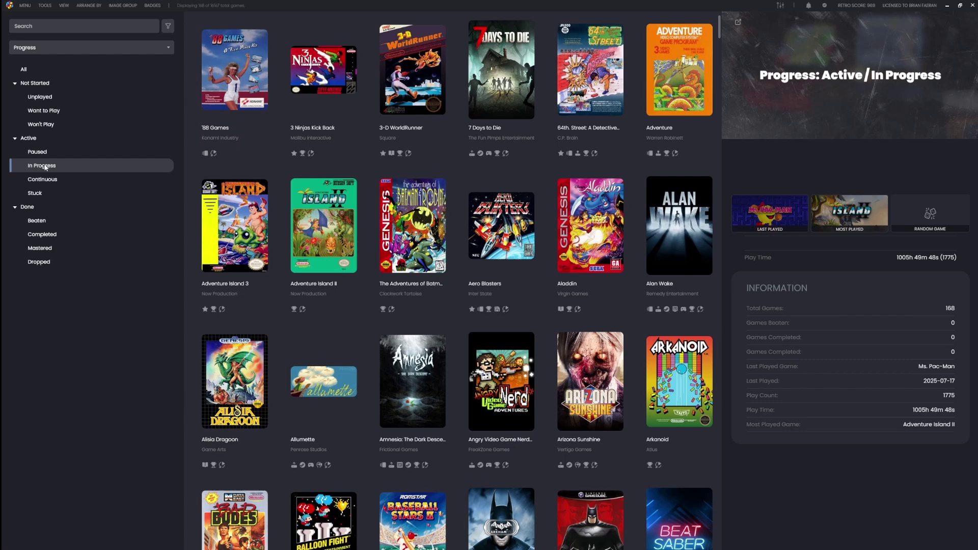
left_click(38, 194)
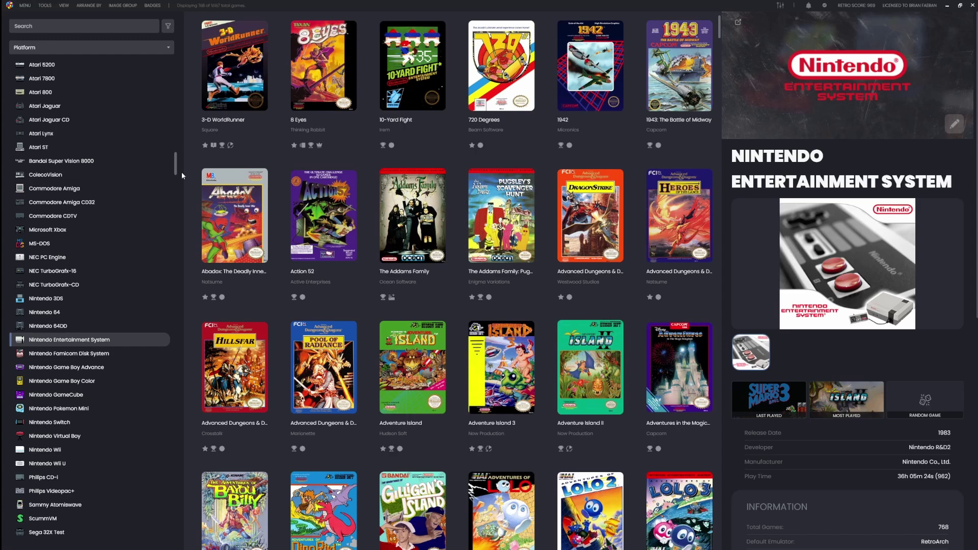
Enable Progress badges under BADGES > Game Attributes
left_click(153, 6)
mouse_move(188, 29)
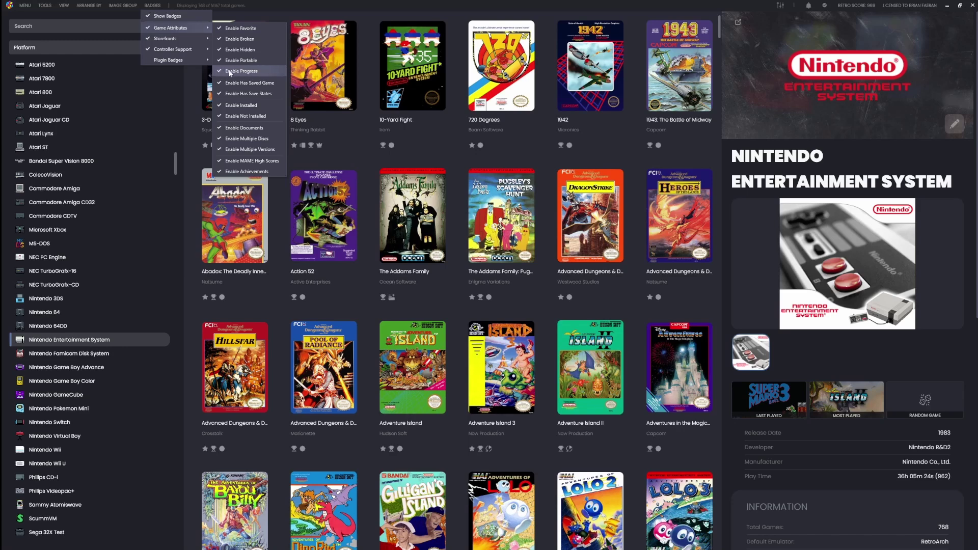
left_click(229, 72)
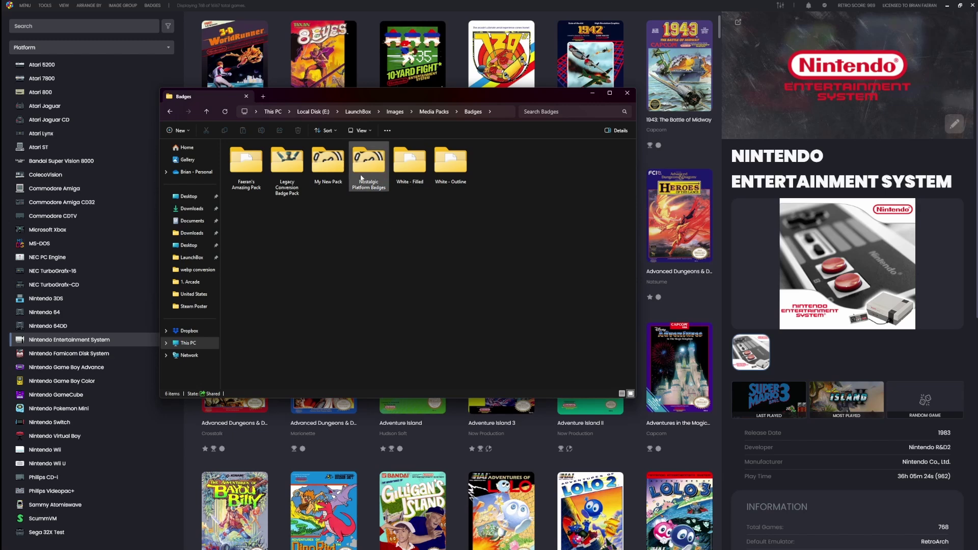
Open the Nostalgic Platform Badges folder, then its Progress subfolder
mouse_move(366, 187)
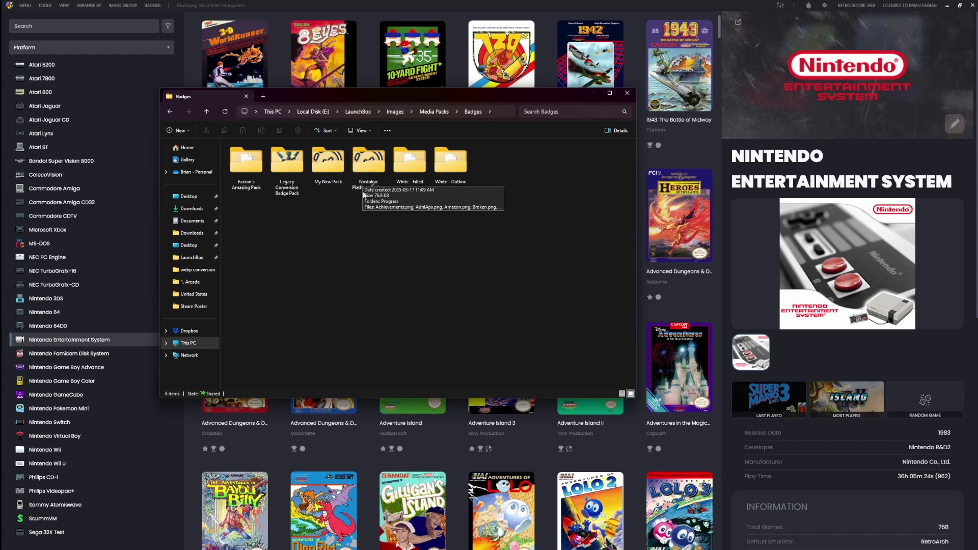
double_click(367, 162)
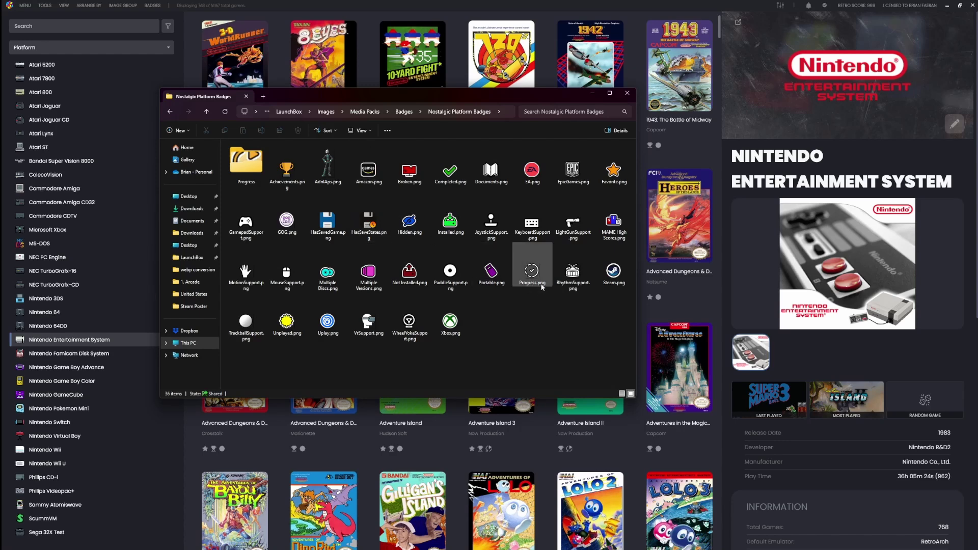
mouse_move(542, 288)
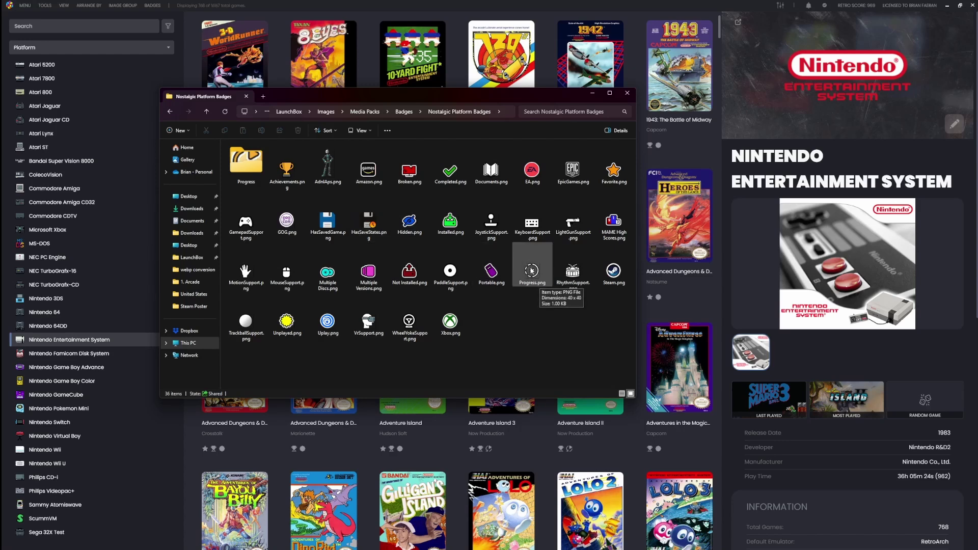
double_click(245, 172)
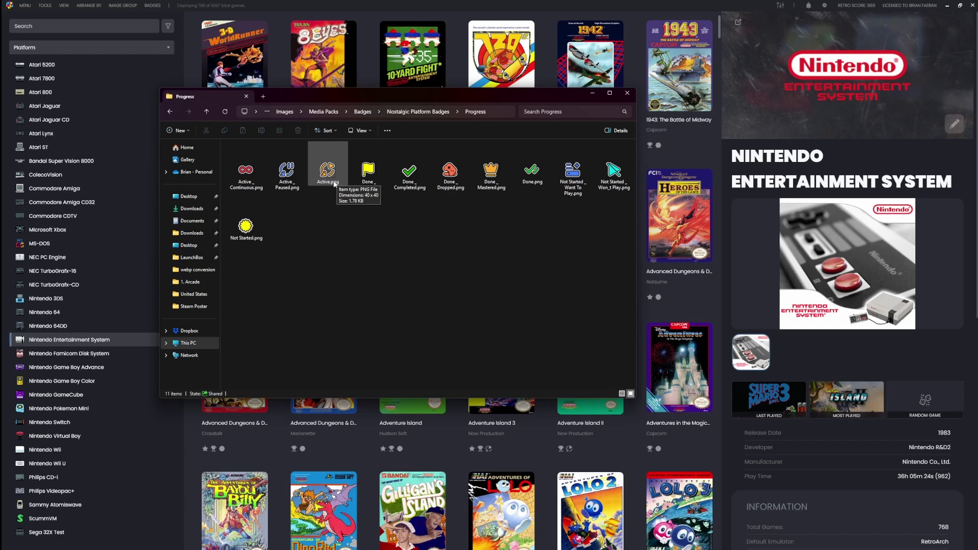
Drag Backlog _ Why do I own this.png into the reopened Progress folder
left_click(418, 112)
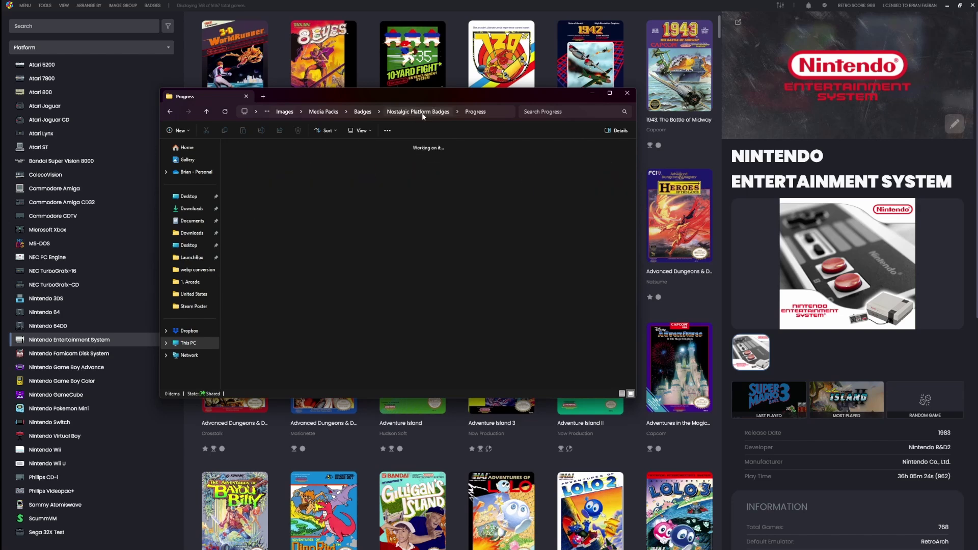
left_click(542, 356)
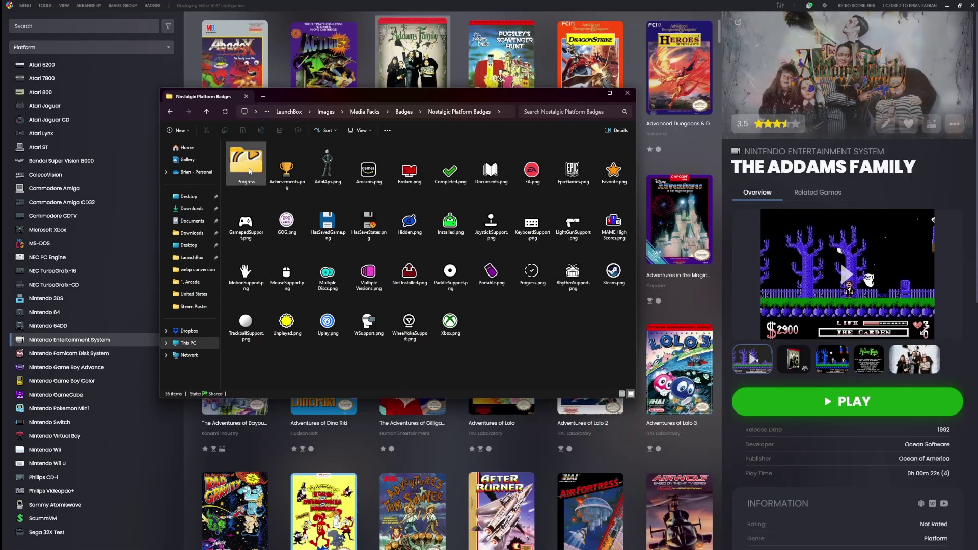
left_click(250, 171)
double_click(250, 171)
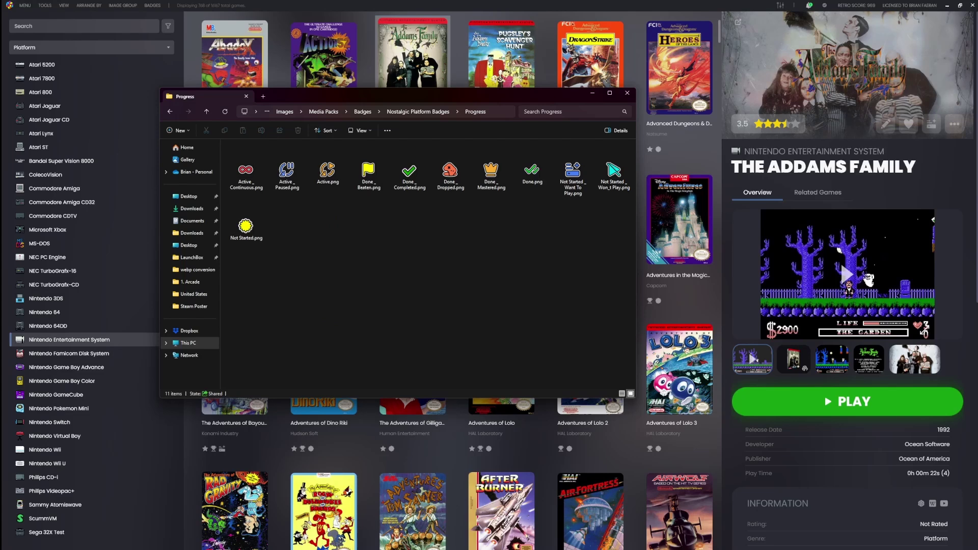
left_click_drag(458, 242, 388, 263)
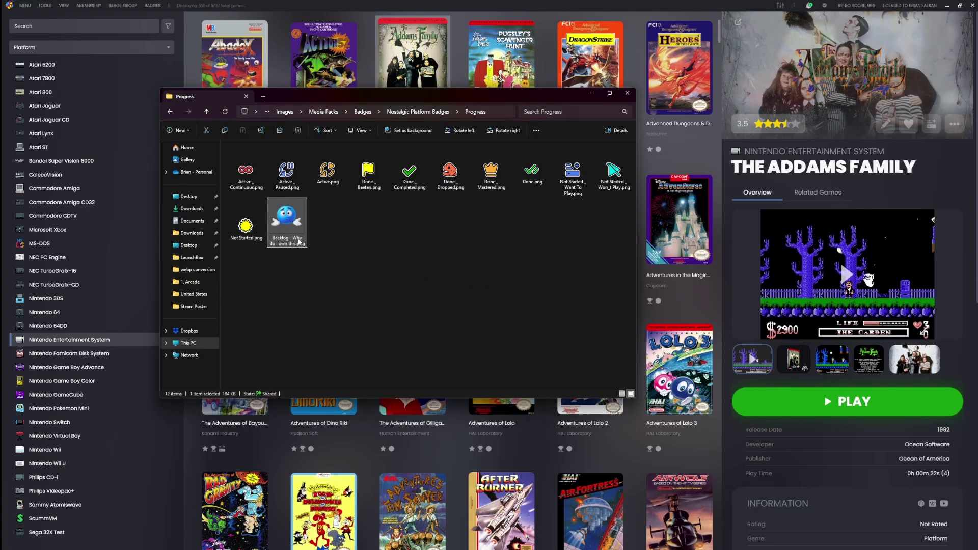
left_click(440, 304)
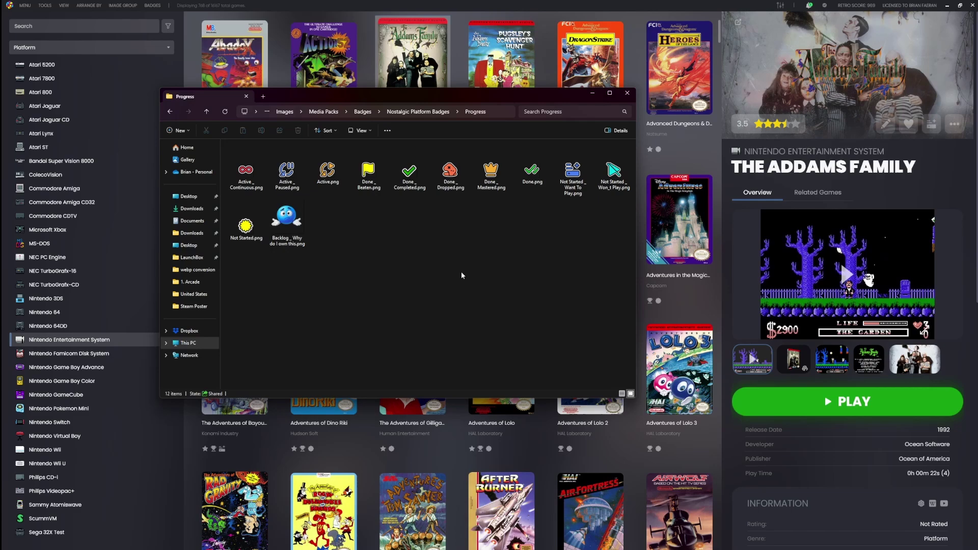
Close the badge folder window and scroll the NES grid to Pool of Radiance's new badge
left_click(367, 9)
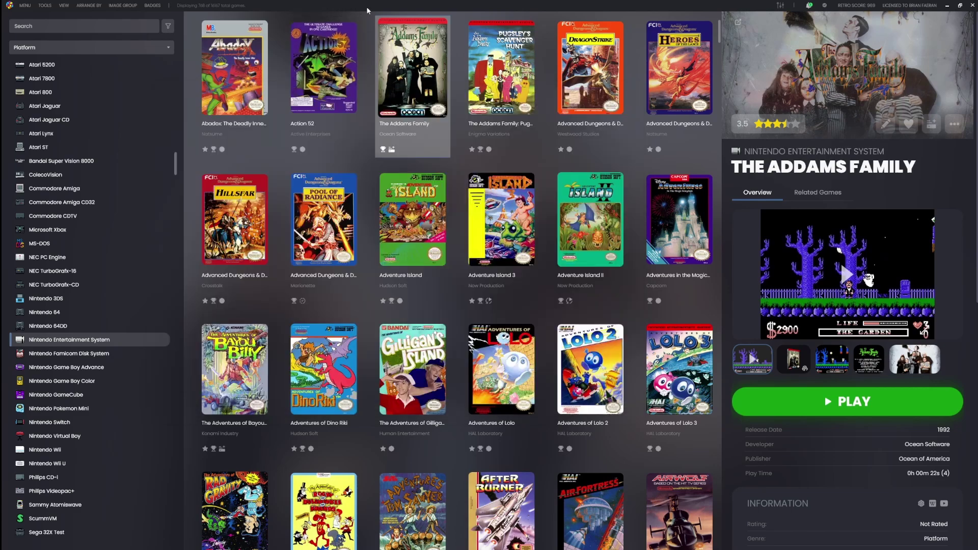
scroll(449, 240, "down", 1)
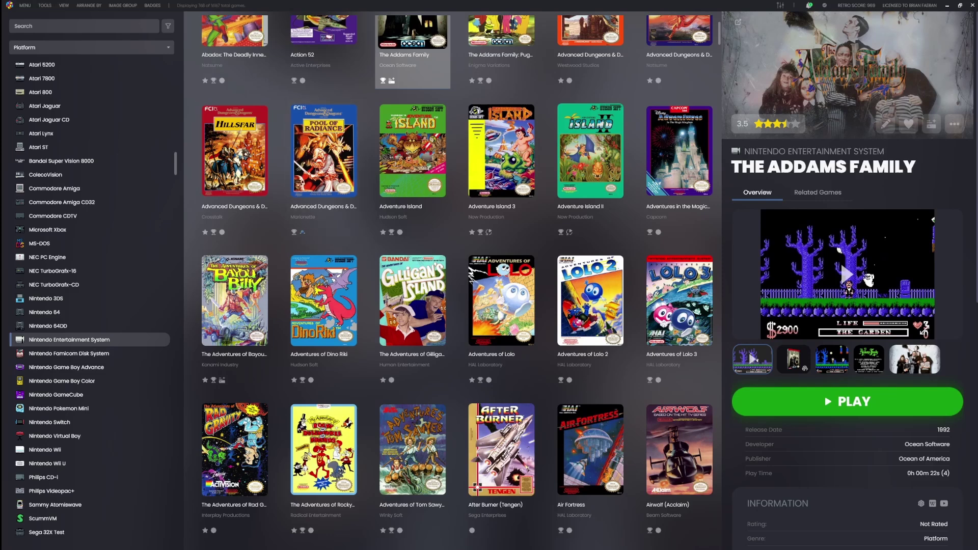
Open Tools > Options and show the Data > Game Progress Automation settings
left_click(44, 6)
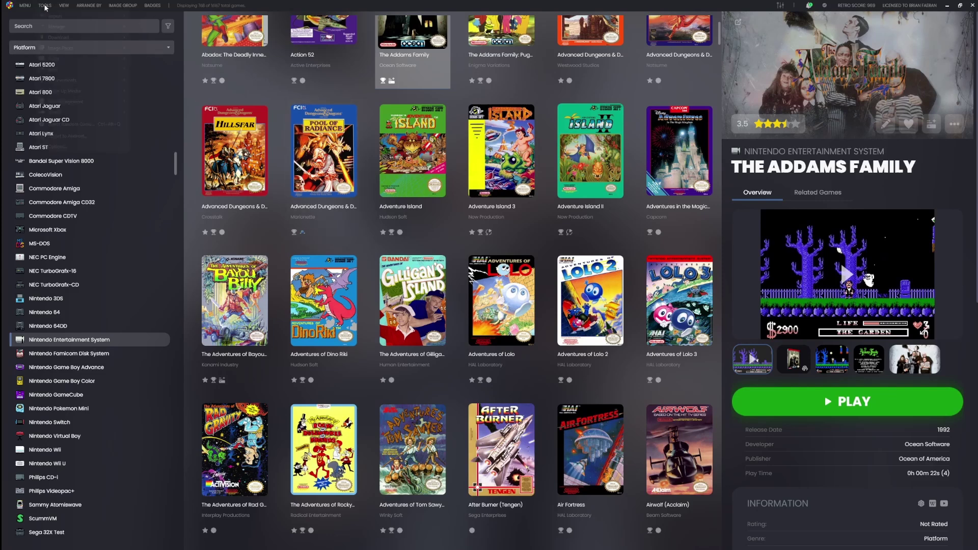
left_click(63, 147)
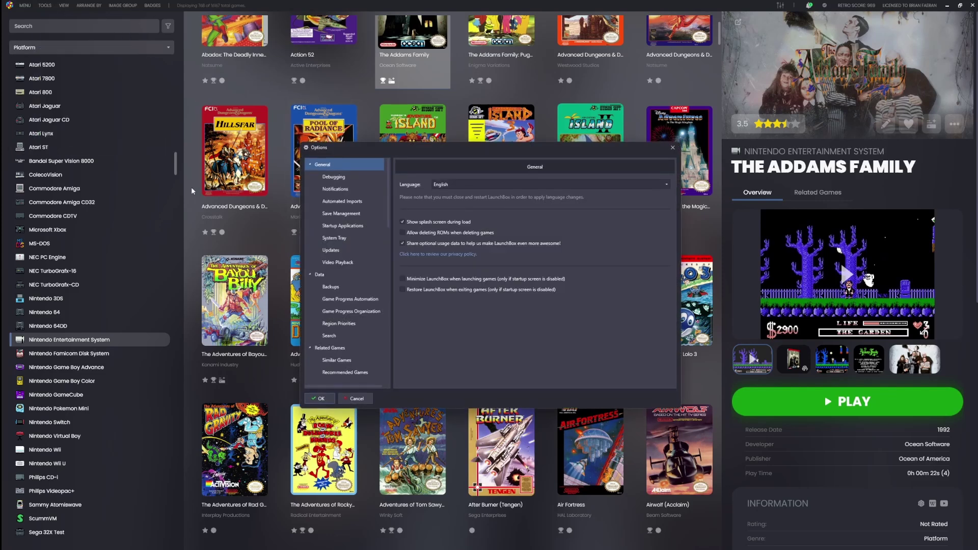
left_click(353, 300)
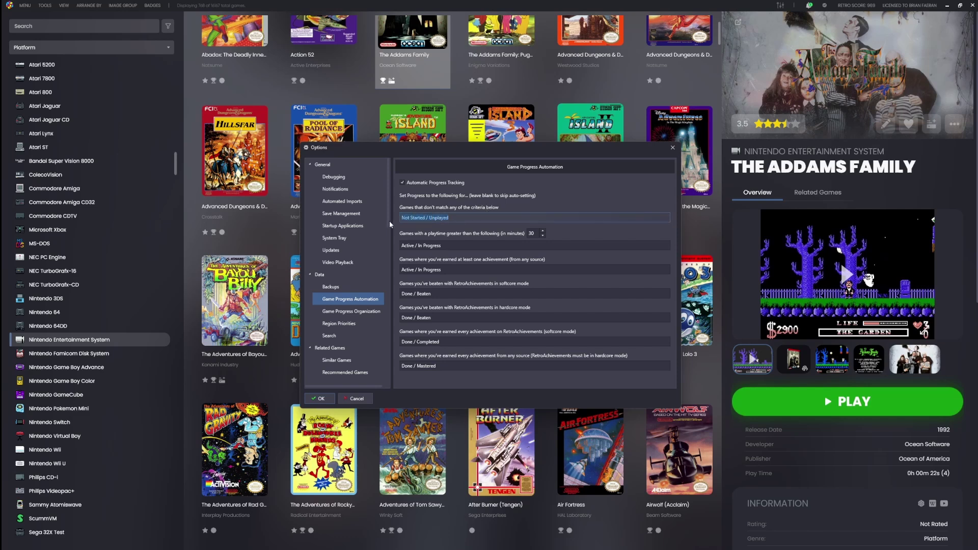
left_click(439, 219)
left_click(429, 218)
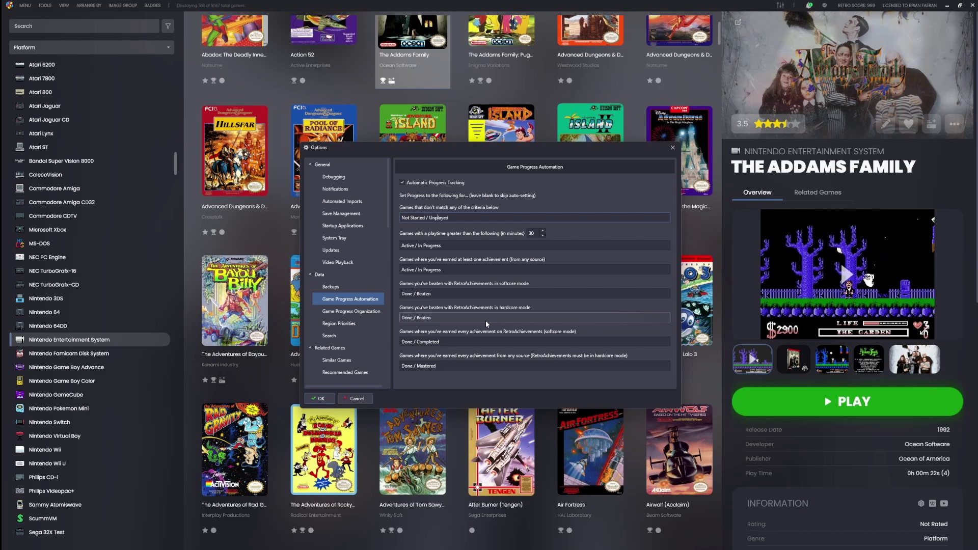
Close the Options window and bring up the Tools menu of library tools
key("Escape")
scroll(250, 195, "down", 1)
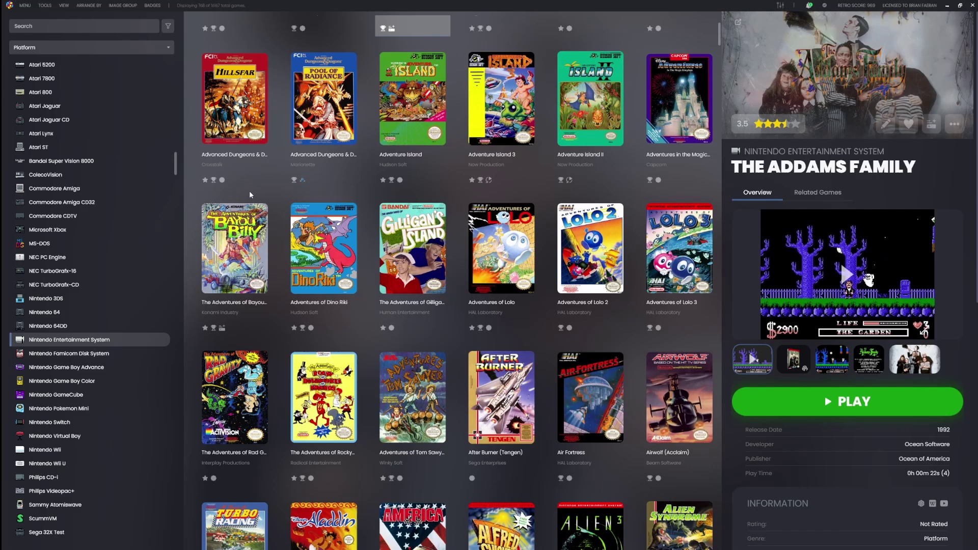
left_click(45, 8)
mouse_move(120, 112)
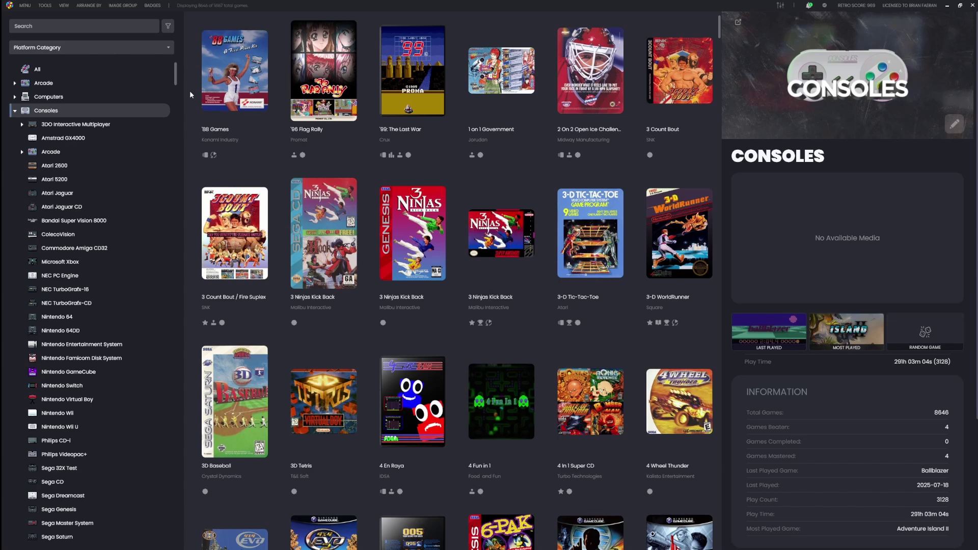
Add a new playlist from the All entry and turn on Auto-Populate
right_click(38, 73)
mouse_move(79, 85)
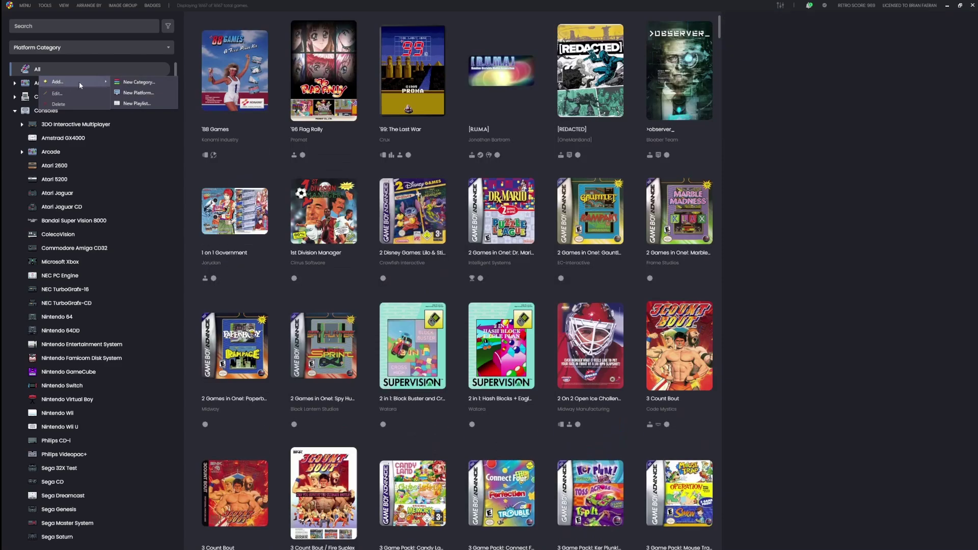
left_click(147, 103)
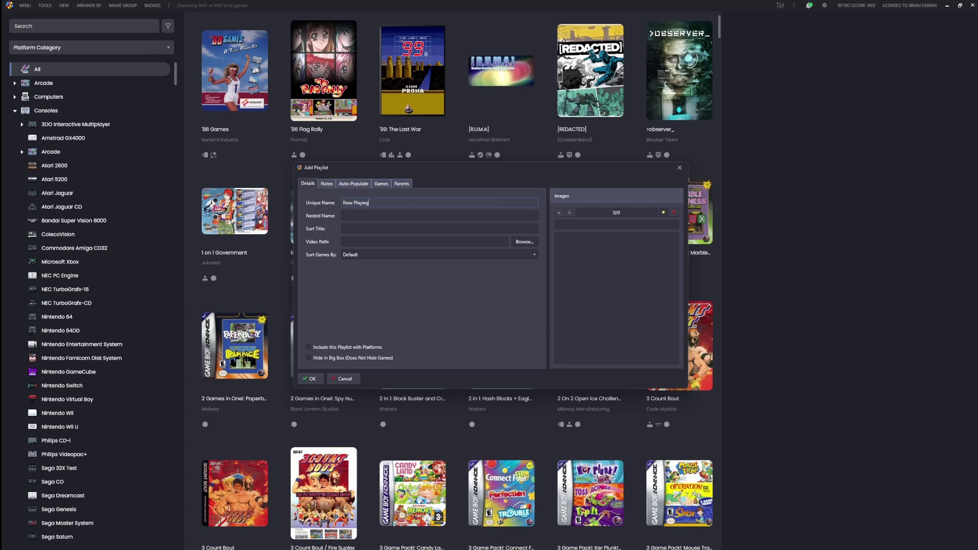
left_click(354, 185)
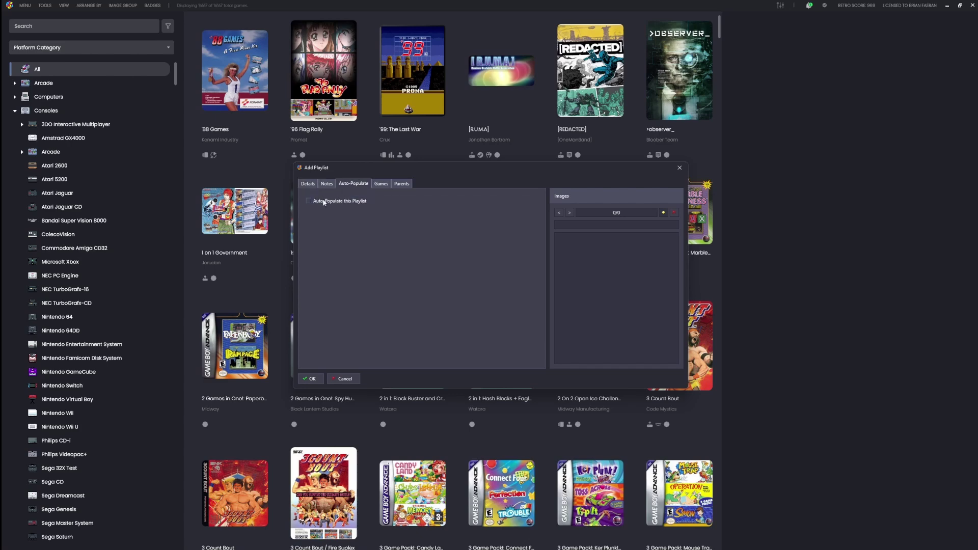
left_click(324, 202)
Set the rule Progress Is Equal To Active / In Progress and save the Now Playing playlist
left_click(368, 227)
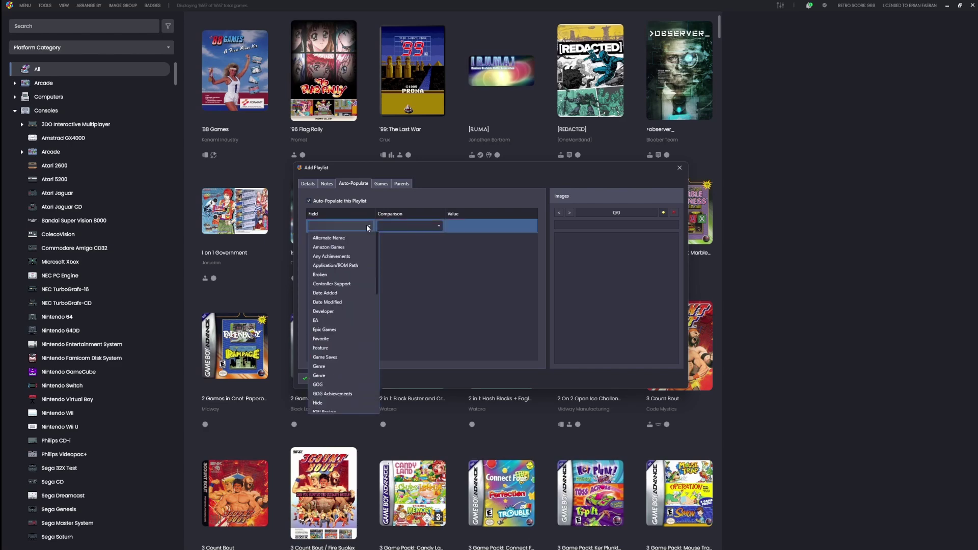
scroll(337, 314, "down", 3)
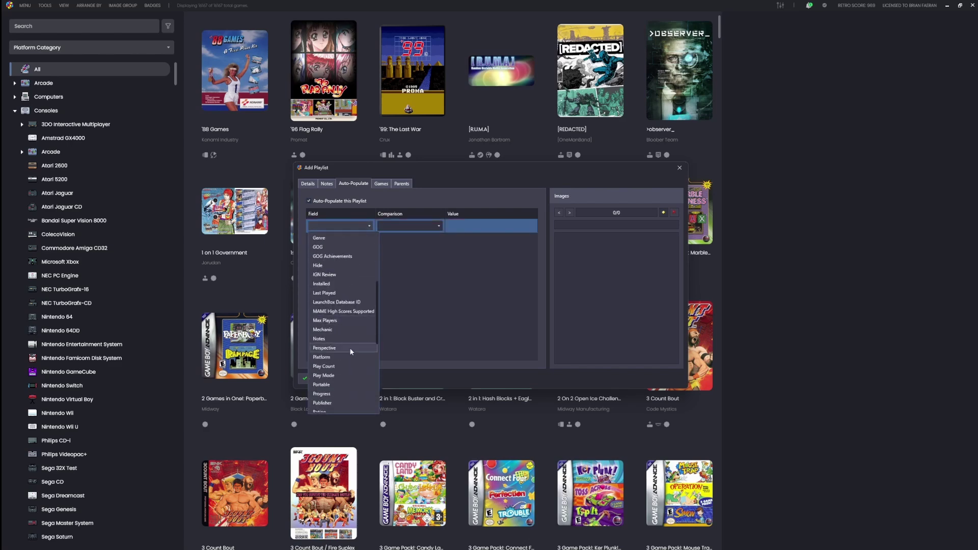
left_click(323, 398)
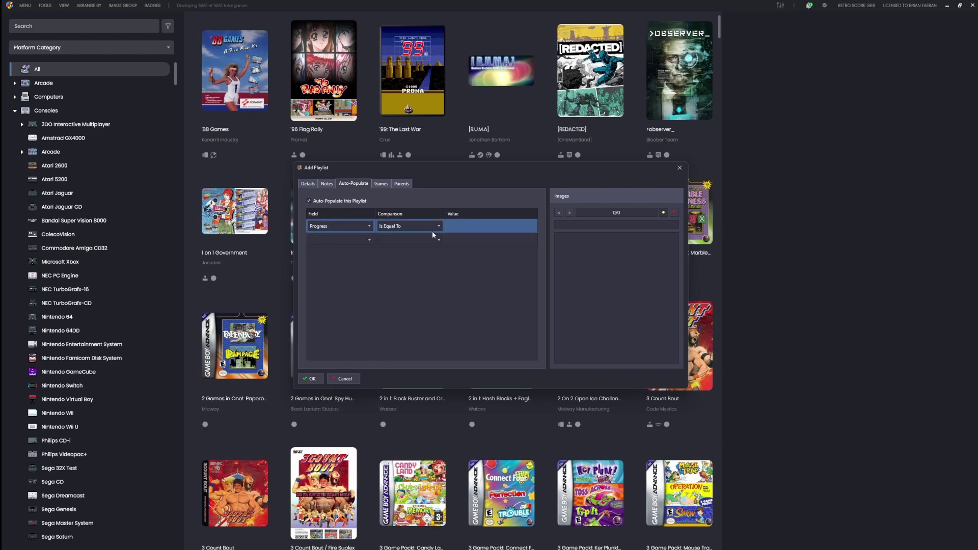
left_click(462, 226)
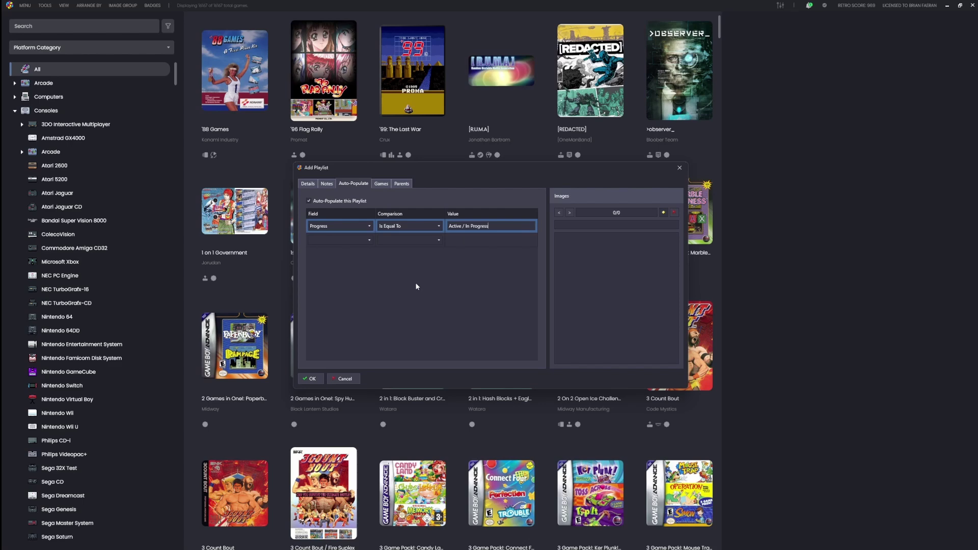
left_click(402, 183)
scroll(342, 306, "down", 3)
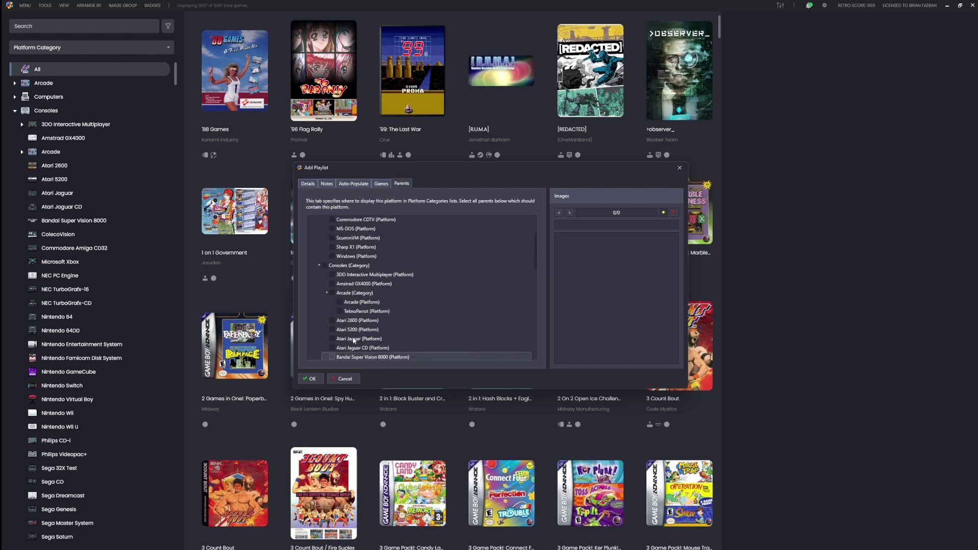
scroll(346, 306, "up", 3)
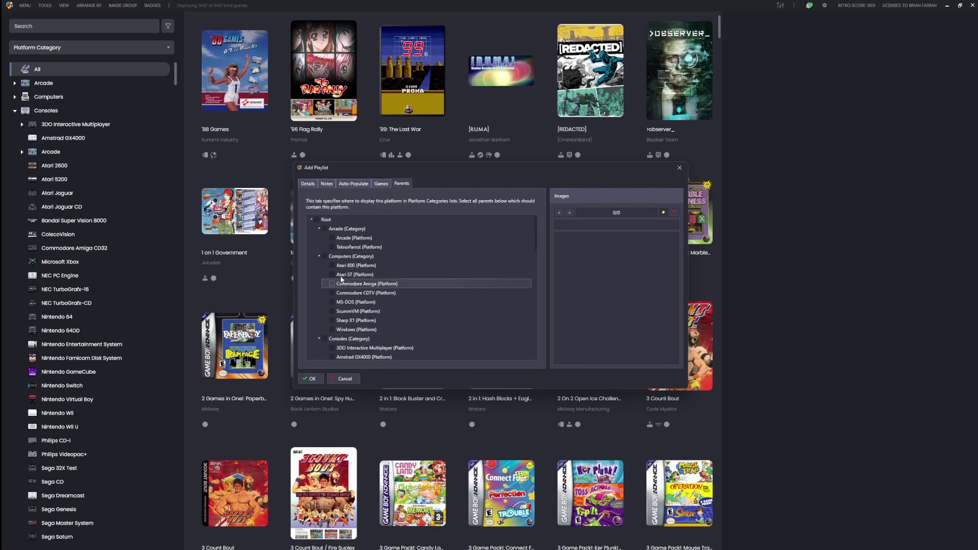
left_click(311, 380)
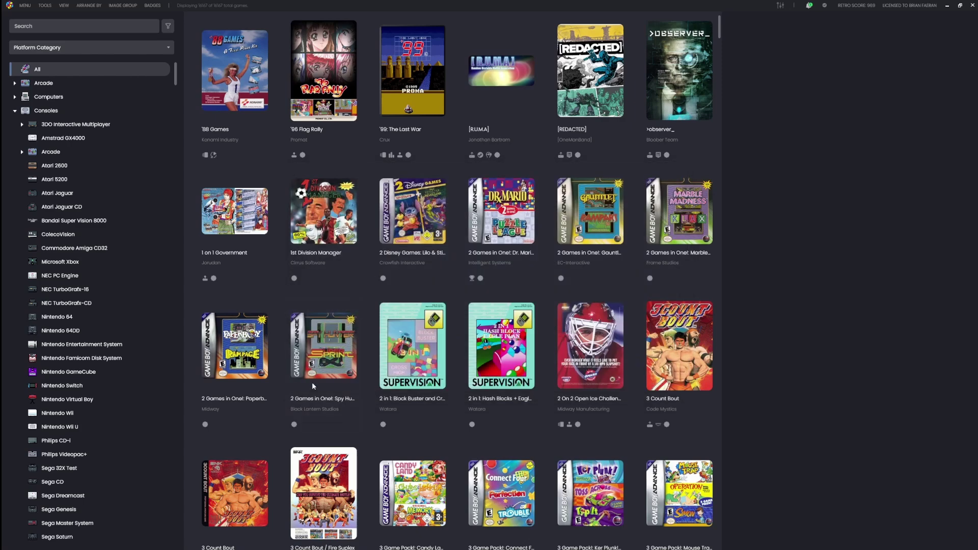
Open the Now Playing playlist and arrange its games by Last Played
scroll(122, 336, "down", 3)
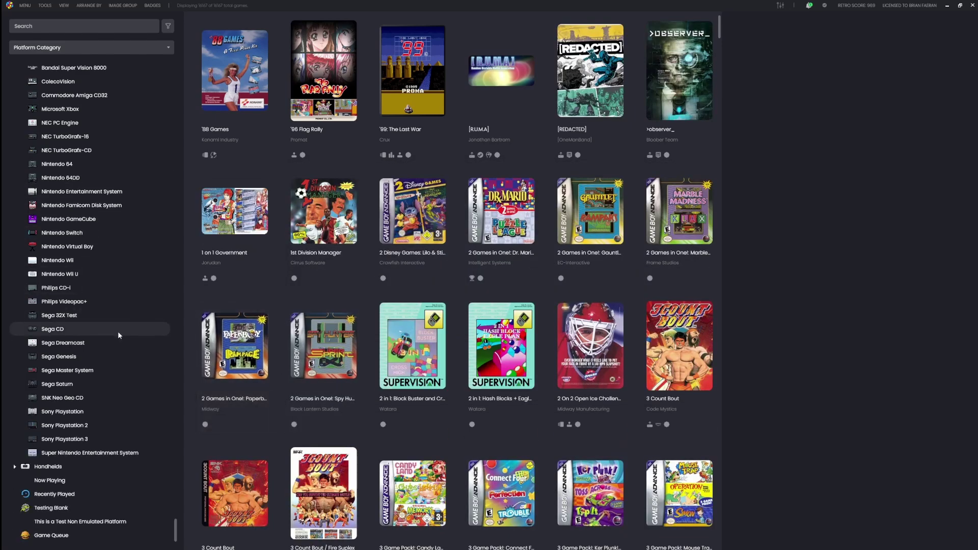
left_click(51, 481)
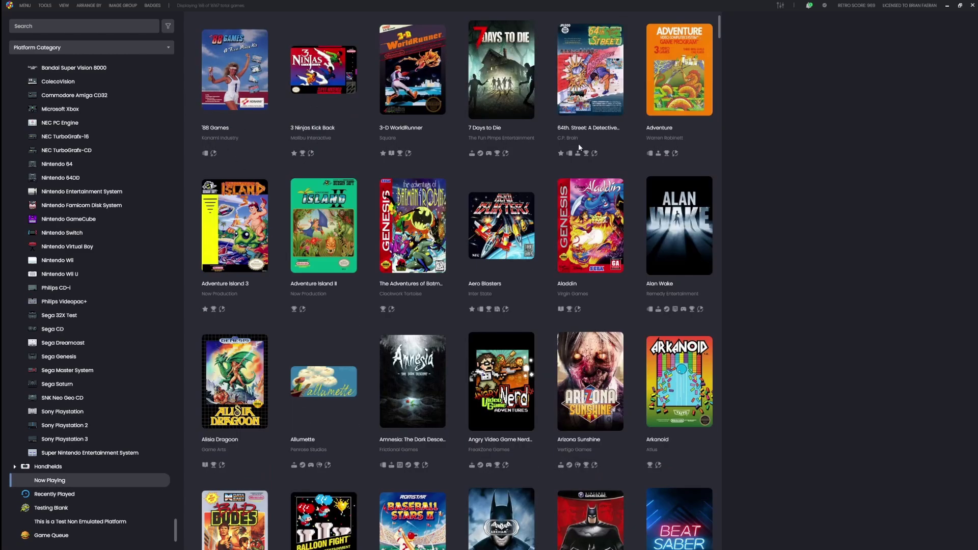
scroll(579, 148, "down", 5)
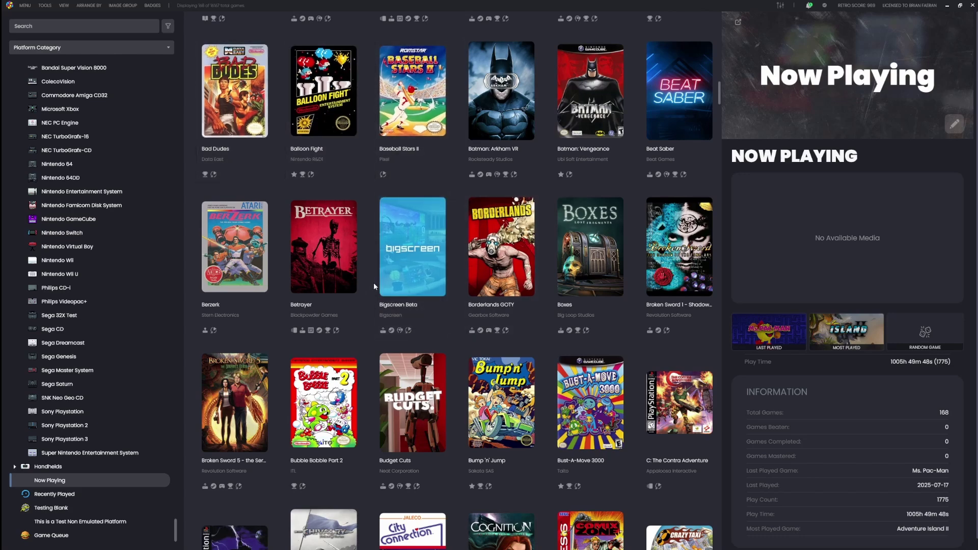
scroll(375, 285, "down", 1)
left_click(84, 6)
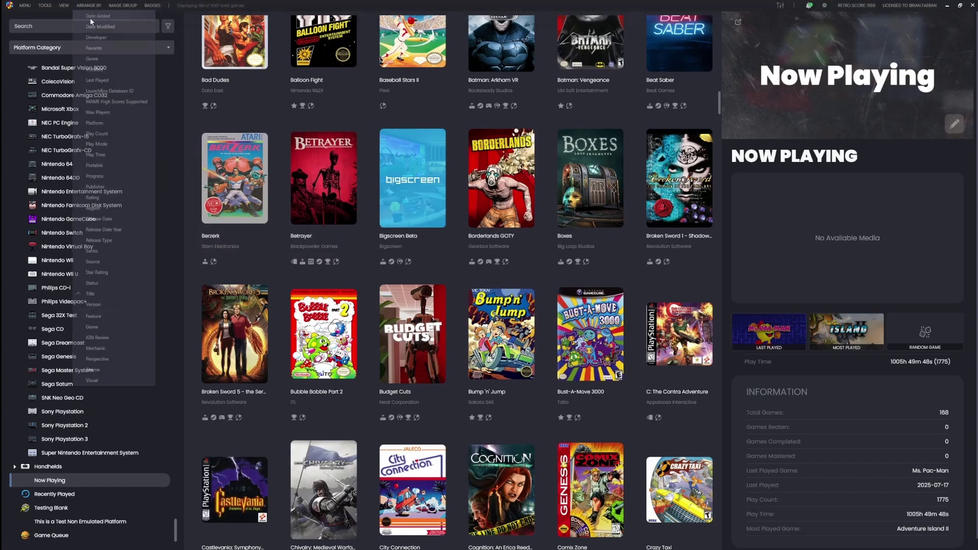
left_click(98, 80)
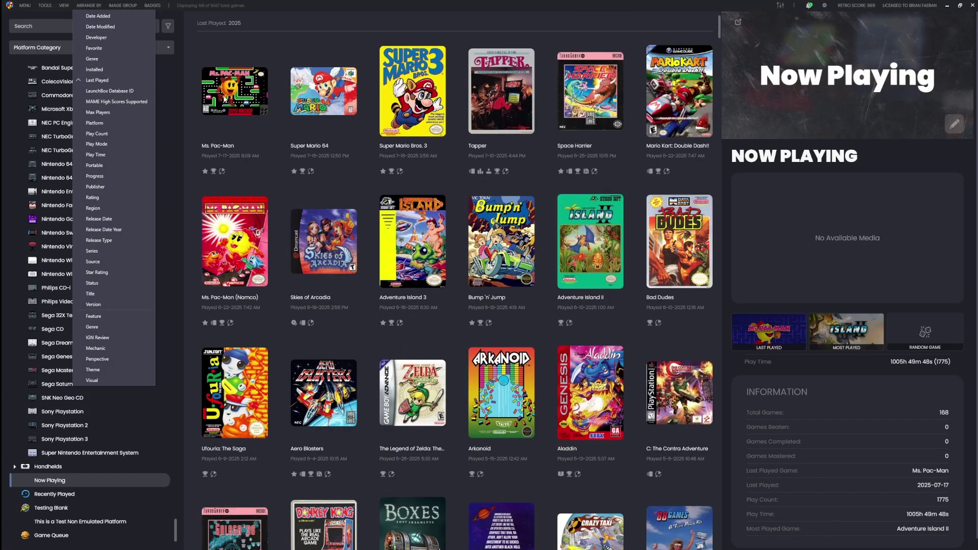
left_click(223, 57)
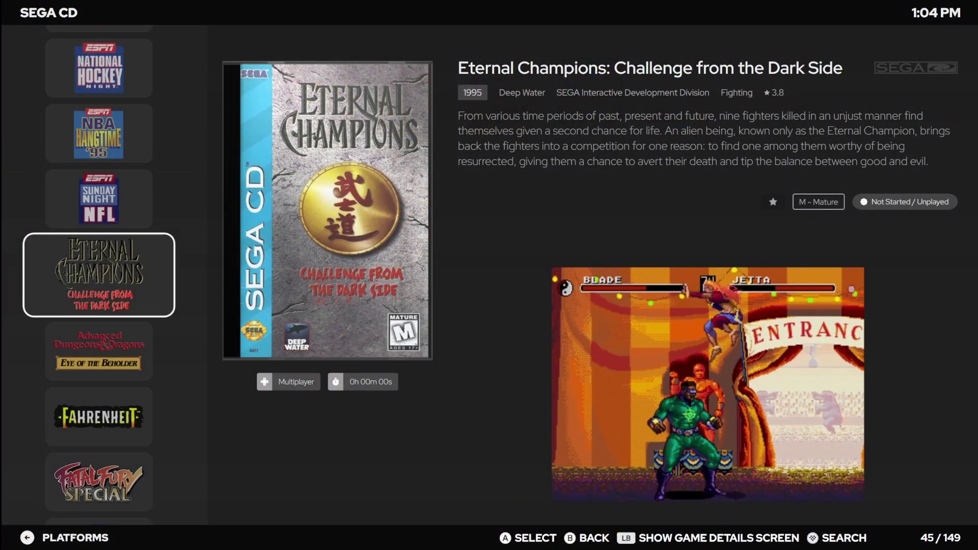
Browse the Sega CD list and open the Game Details page for Final Fight CD
key("Down")
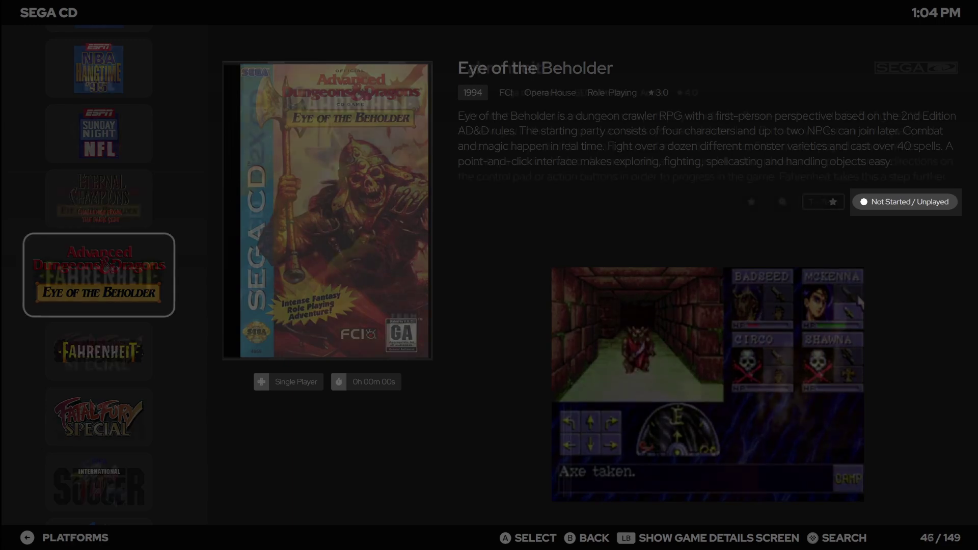
key("Down")
key("Down")
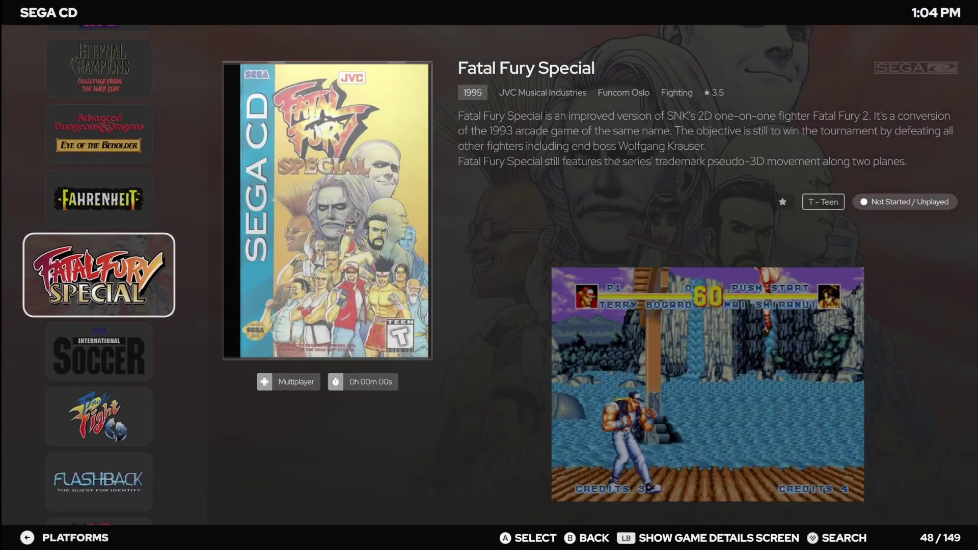
key("Down")
key("Down")
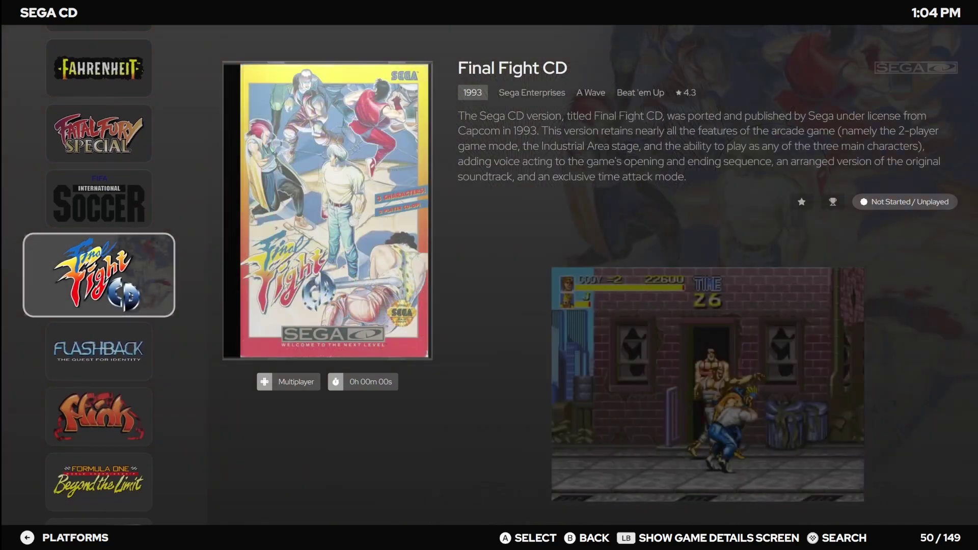
key("Page_Up")
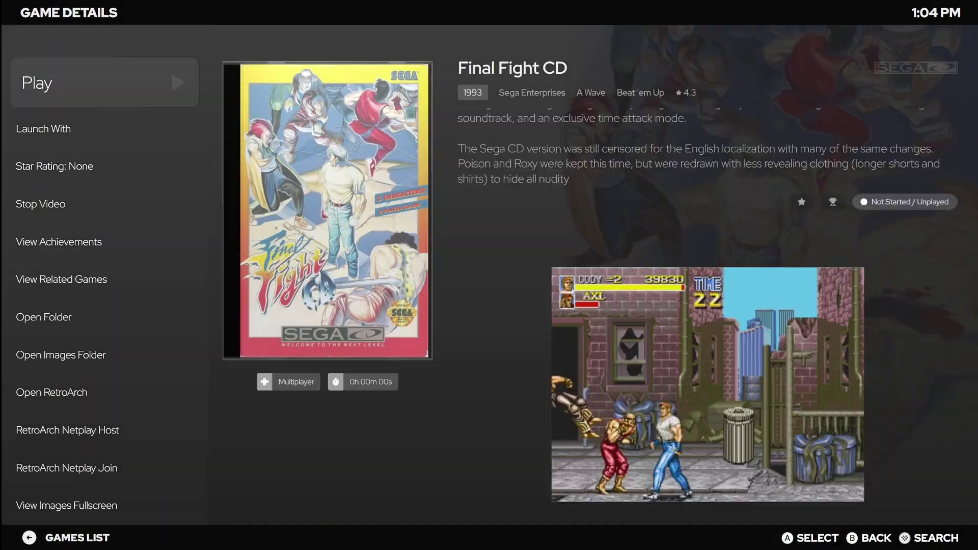
Review Final Fight CD's Update Progress choices and cancel, keeping Not Started / Unplayed
key("Down")
key("Down")
key("Down")
key("Down")
key("Down")
key("Down")
key("Down")
key("Down")
key("Down")
key("Down")
key("Down")
key("Down")
key("Down")
key("Down")
key("Down")
key("Down")
key("Down")
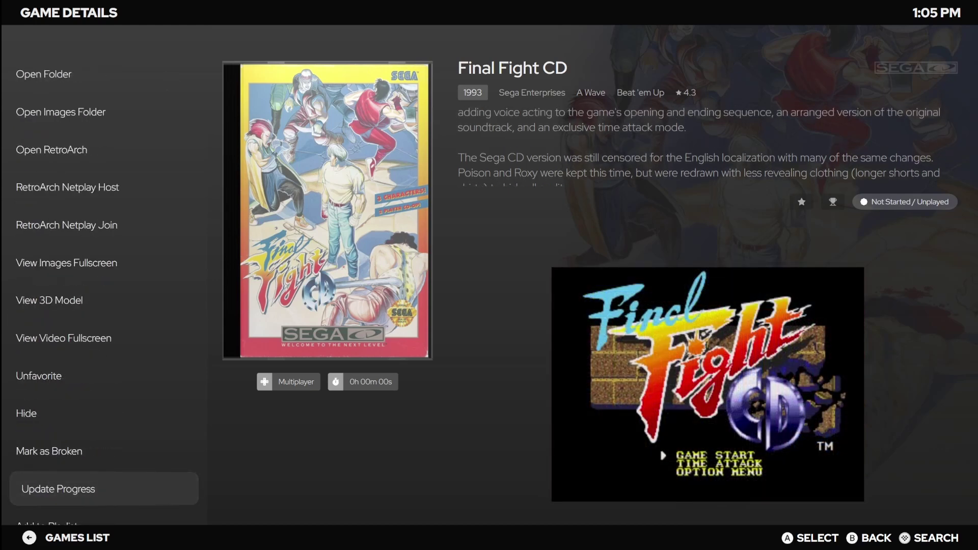
key("Return")
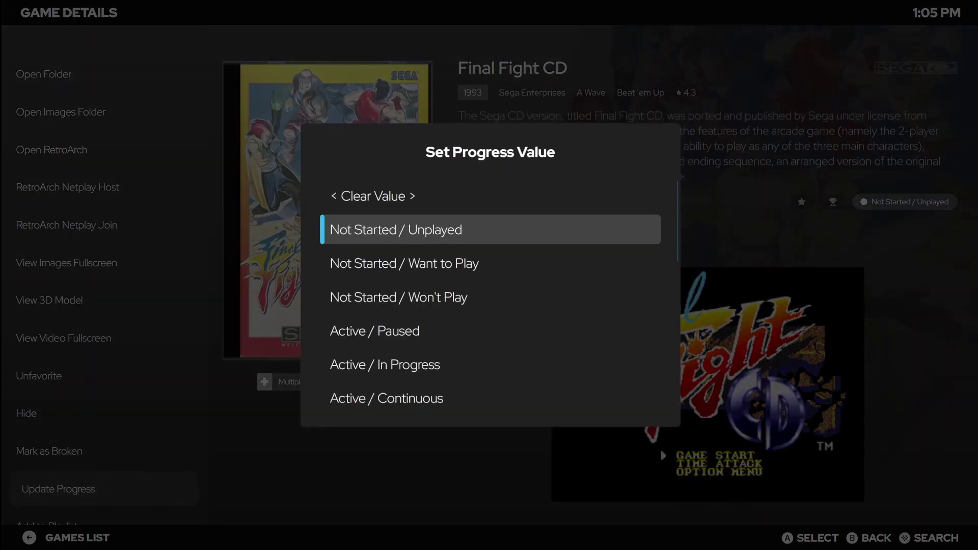
key("Down")
key("Escape")
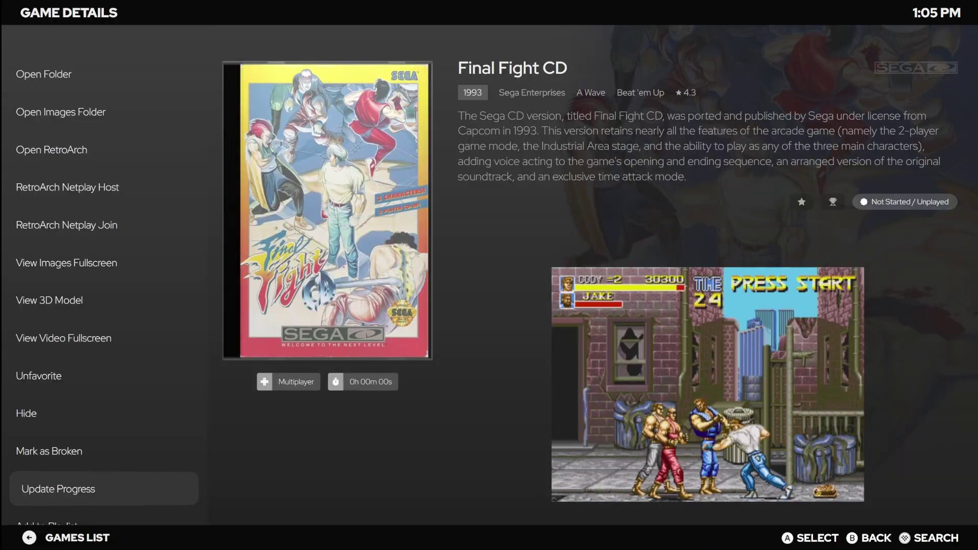
Leave Game Details and step down the Sega CD list from Jaguar XJ220 to LOADSTAR
key("Escape")
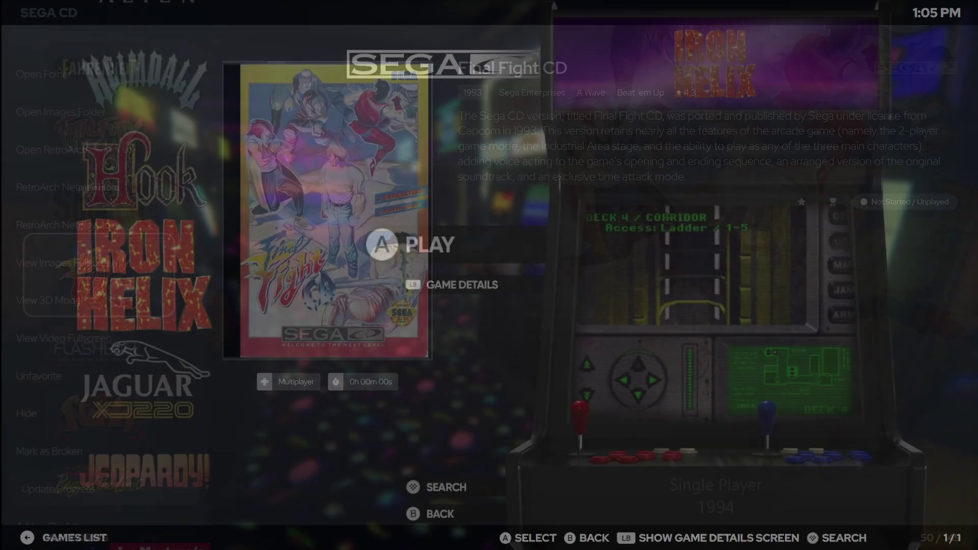
key("Down")
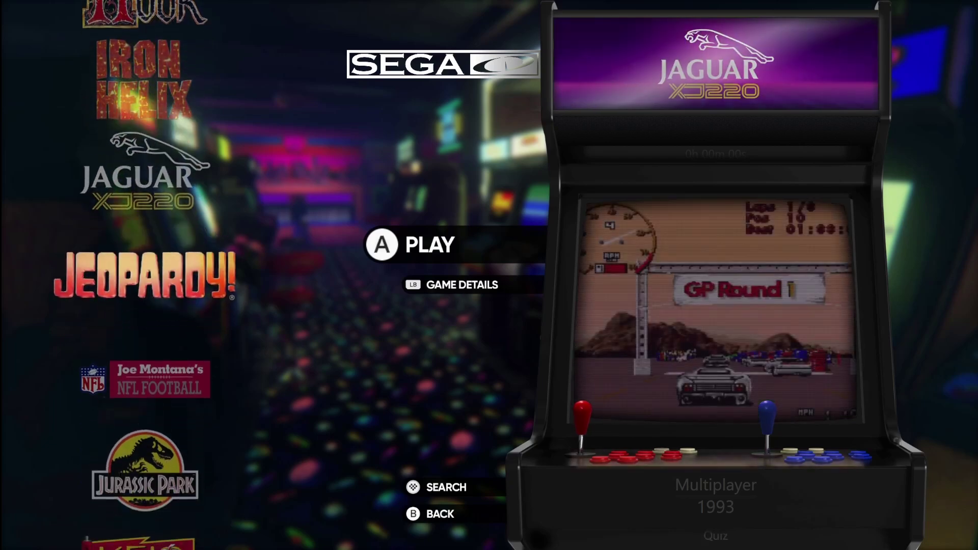
key("Down")
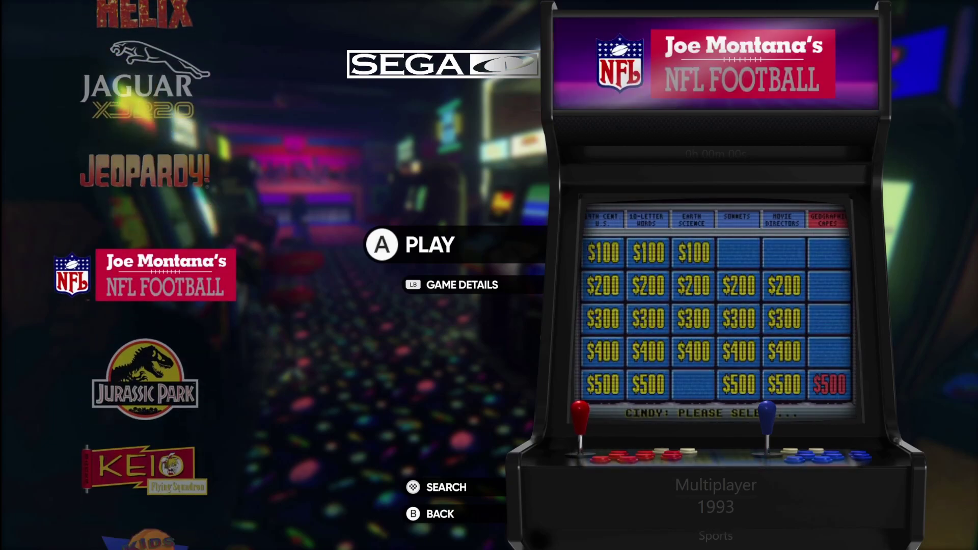
key("Down")
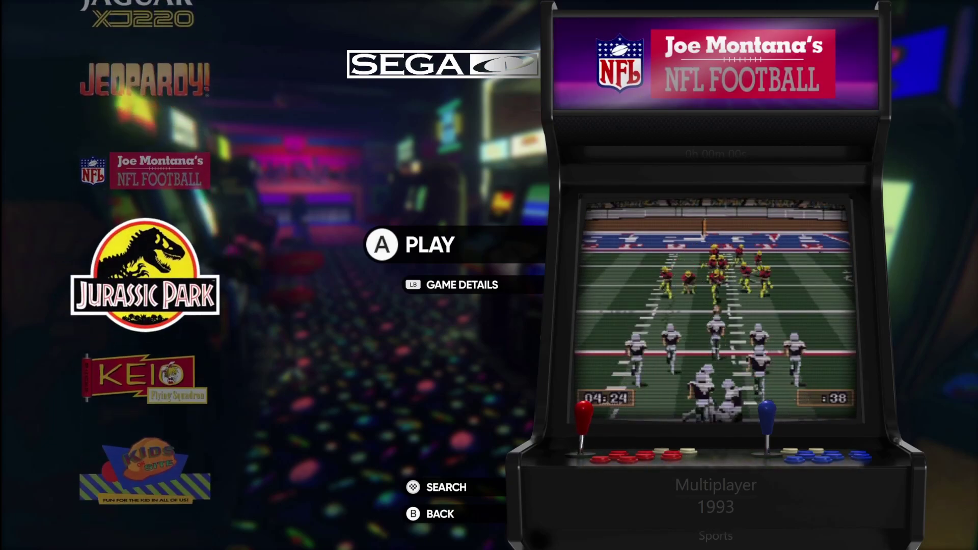
key("Down")
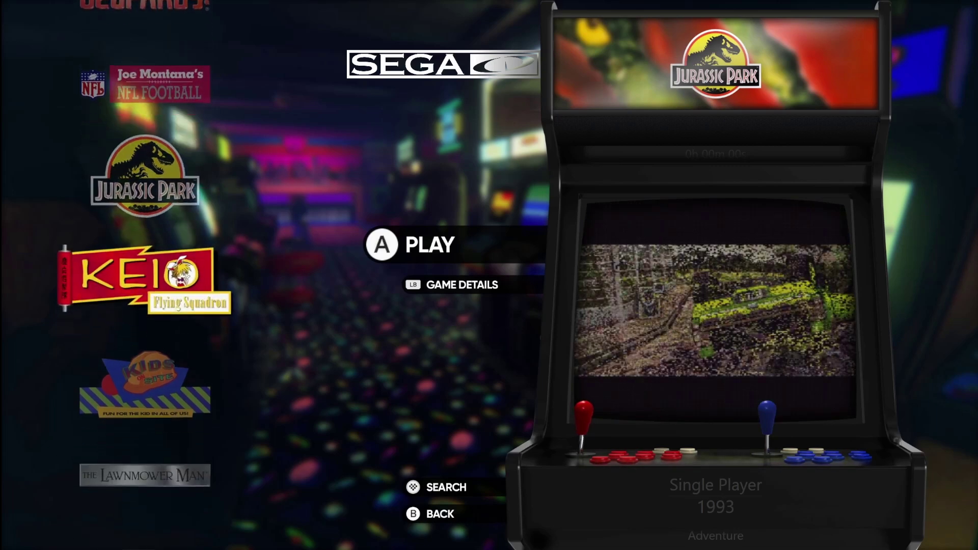
key("Down")
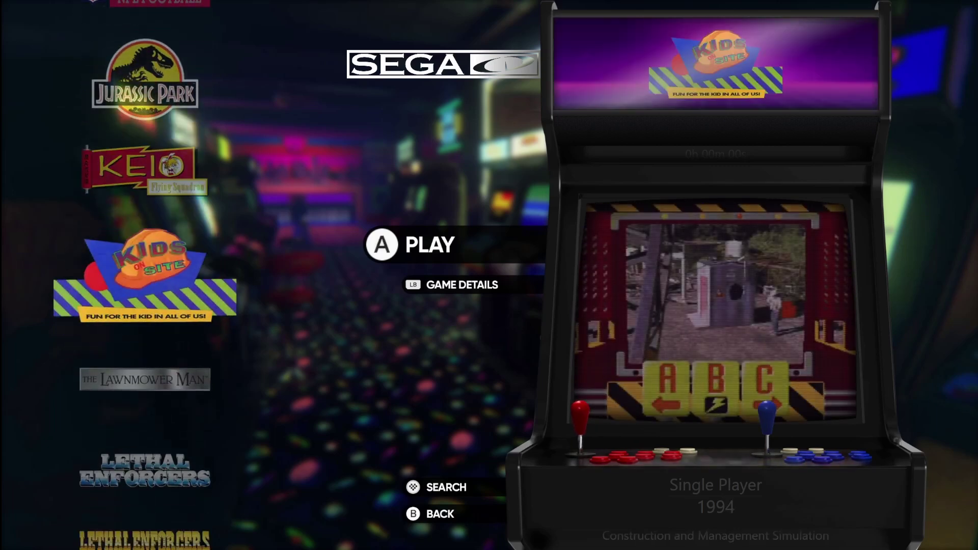
key("Down")
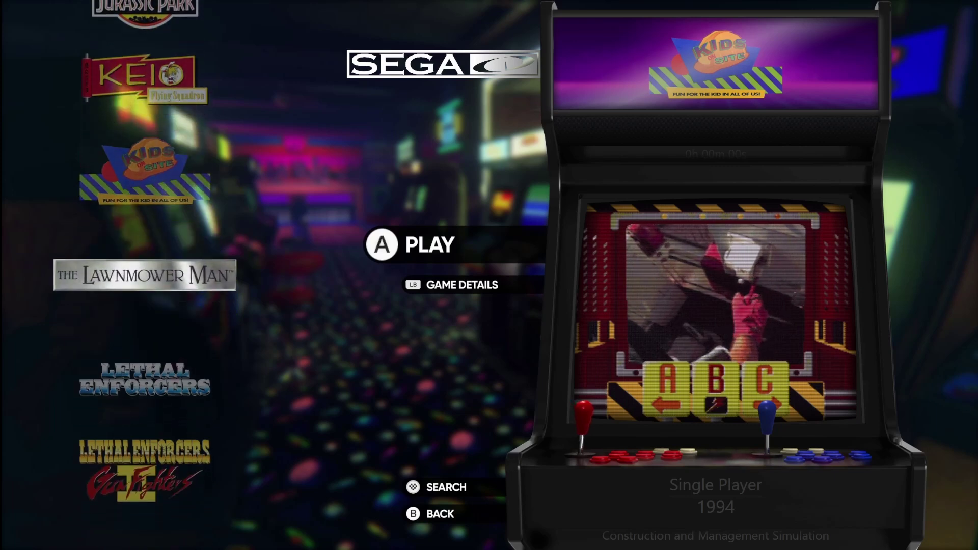
key("Down")
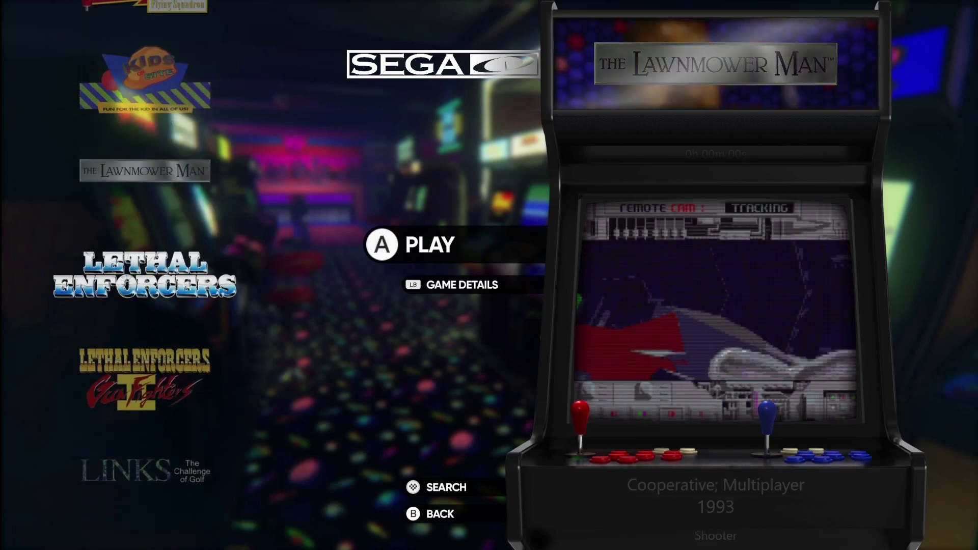
key("Down")
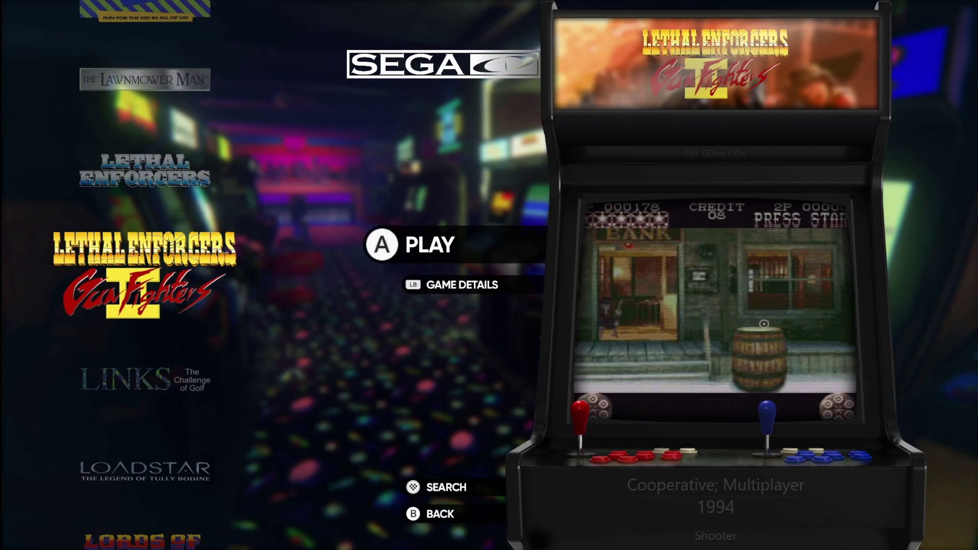
key("Down")
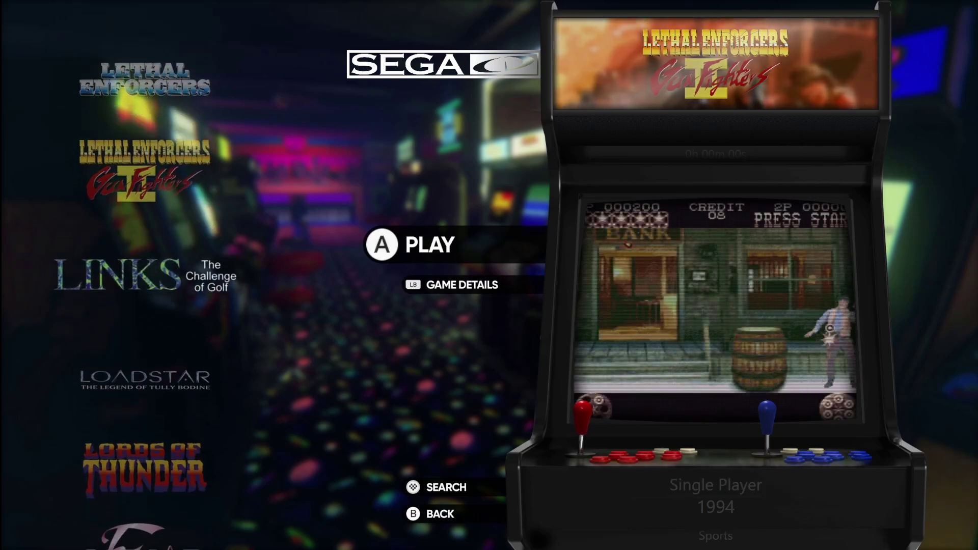
key("Down")
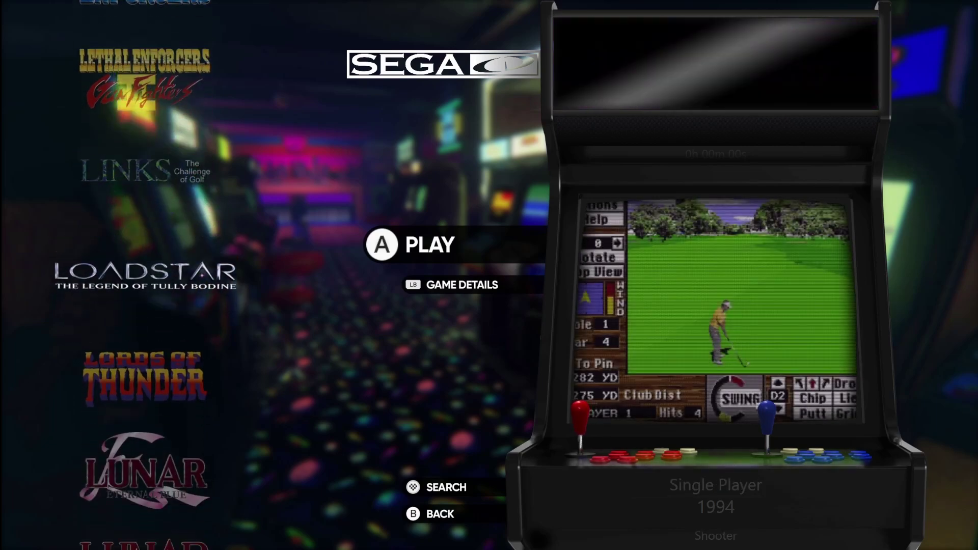